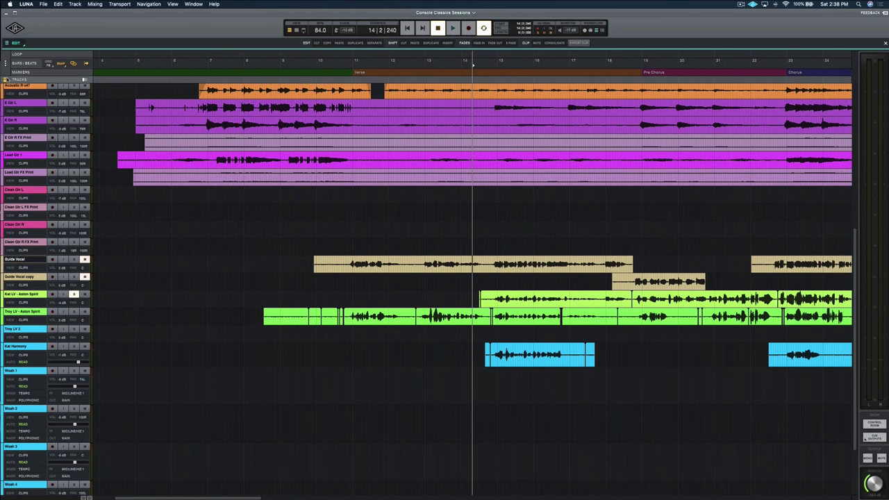
Step: Show the track list and hide the Guide Vocal and Guide Vocal copy tracks from the timeline
{"action": "scroll", "coordinate": [272, 186], "scroll_direction": "right", "scroll_amount": 5}
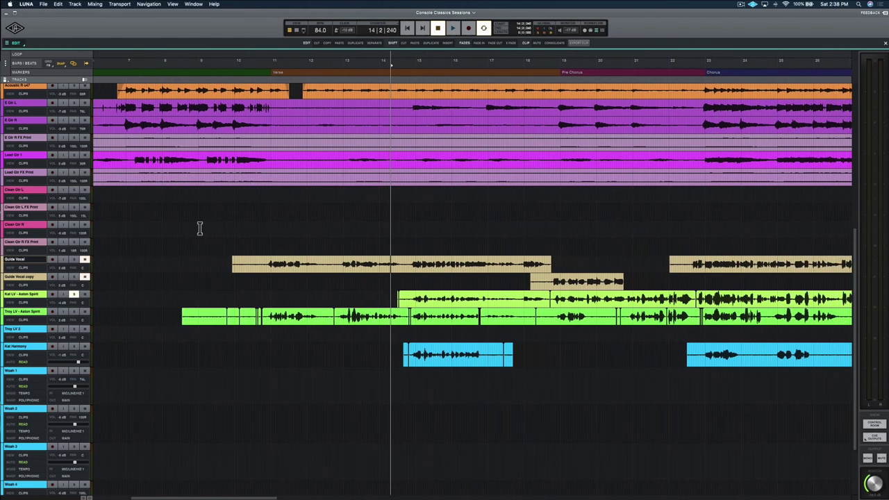
{"action": "left_click", "coordinate": [39, 276]}
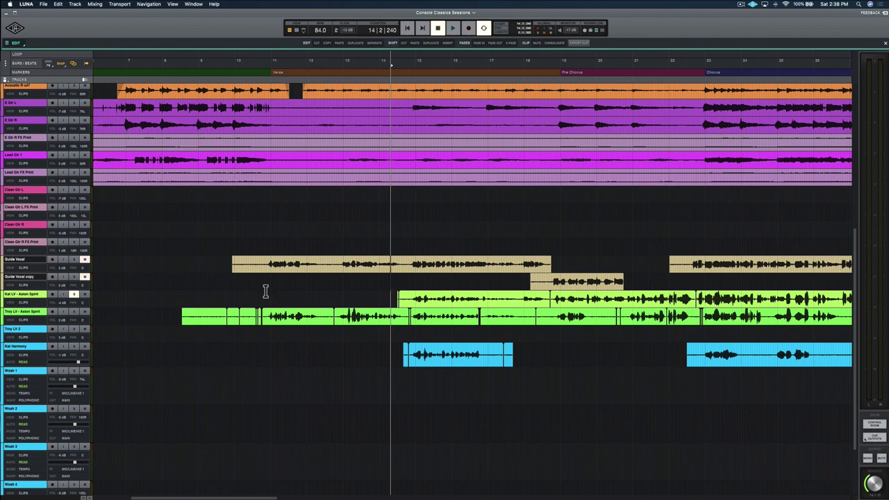
{"action": "scroll", "coordinate": [265, 291], "scroll_direction": "down", "scroll_amount": 5}
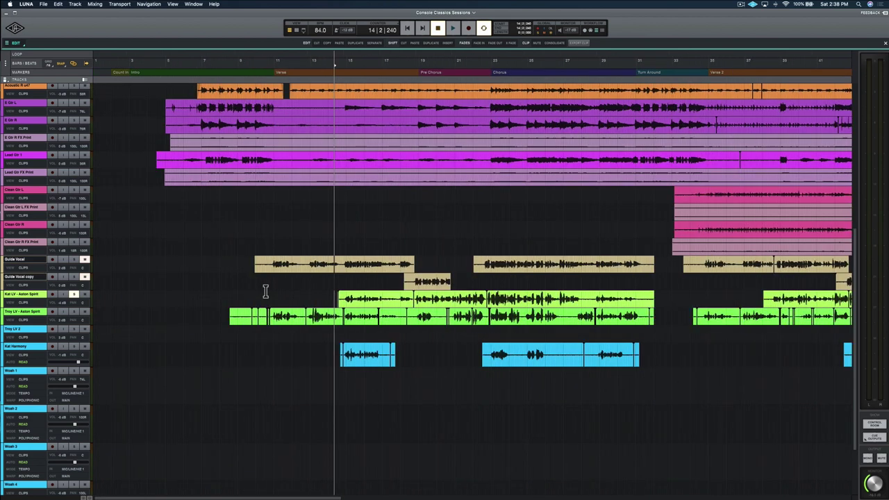
{"action": "left_click", "coordinate": [303, 32]}
{"action": "left_click", "coordinate": [278, 43]}
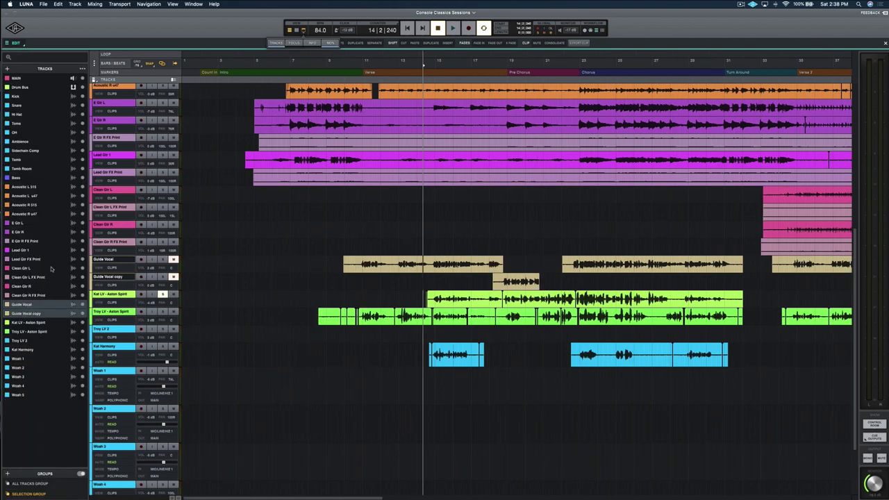
{"action": "left_click", "coordinate": [82, 304]}
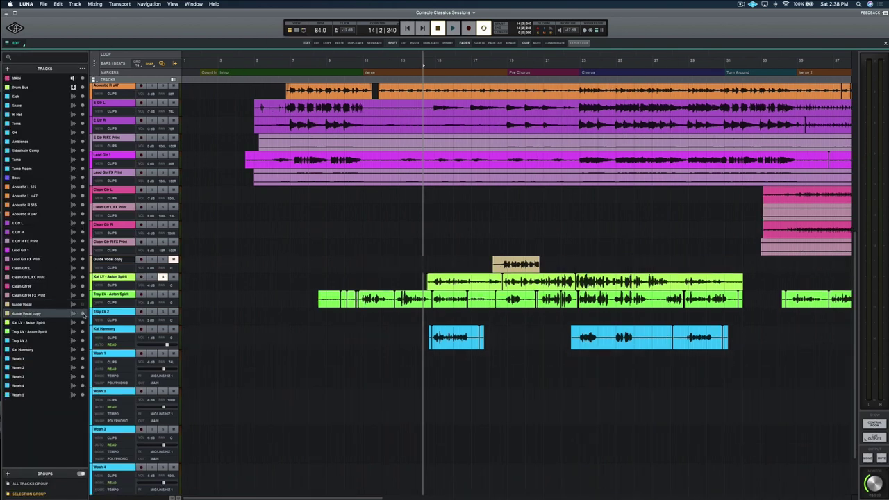
{"action": "left_click", "coordinate": [82, 313]}
Step: Examine the lead vocal, harmony and Woah clips along the full arrangement, with the second green lead vocal track selected
{"action": "scroll", "coordinate": [323, 319], "scroll_direction": "right", "scroll_amount": 15}
{"action": "scroll", "coordinate": [322, 318], "scroll_direction": "left", "scroll_amount": 15}
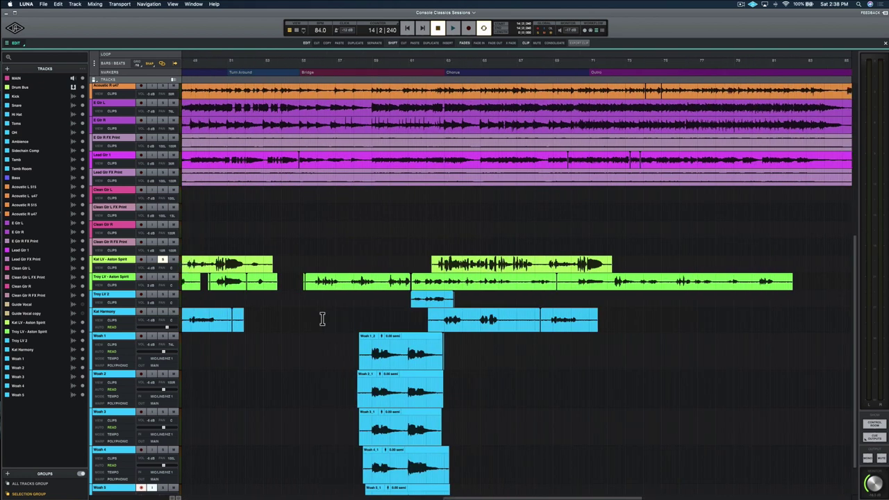
{"action": "scroll", "coordinate": [322, 319], "scroll_direction": "left", "scroll_amount": 2}
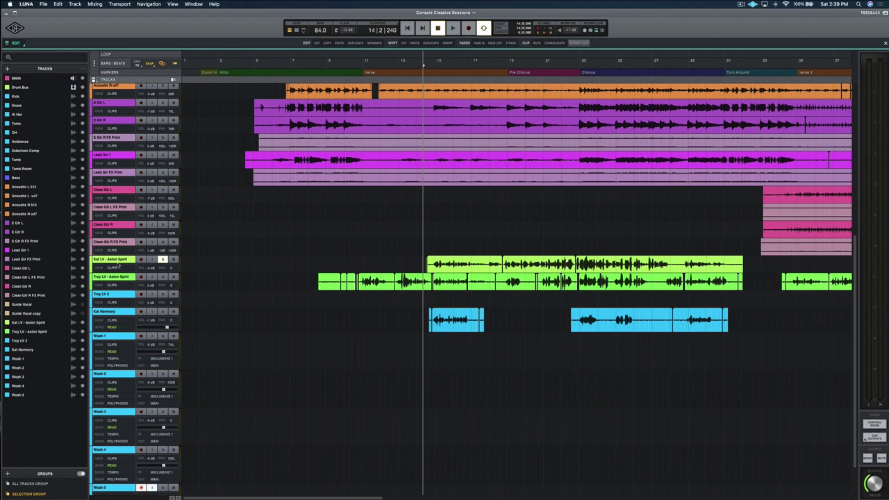
{"action": "left_click", "coordinate": [118, 261]}
{"action": "left_click", "coordinate": [115, 276]}
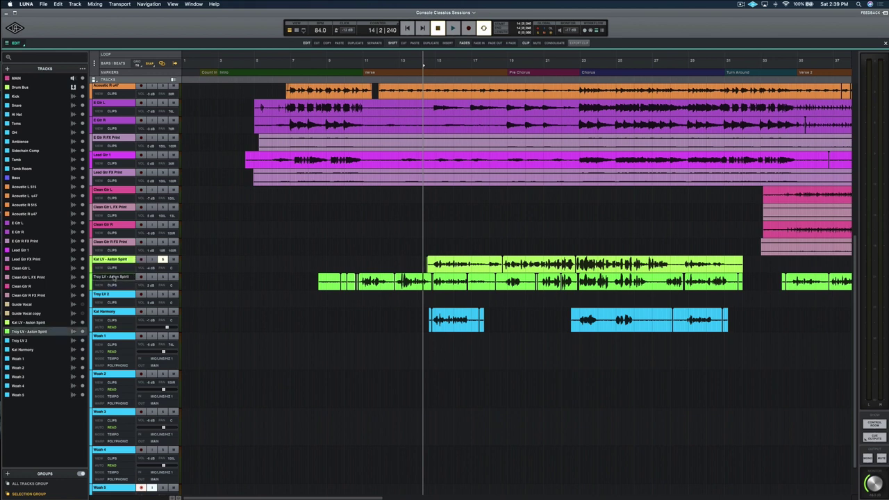
{"action": "scroll", "coordinate": [330, 328], "scroll_direction": "right", "scroll_amount": 15}
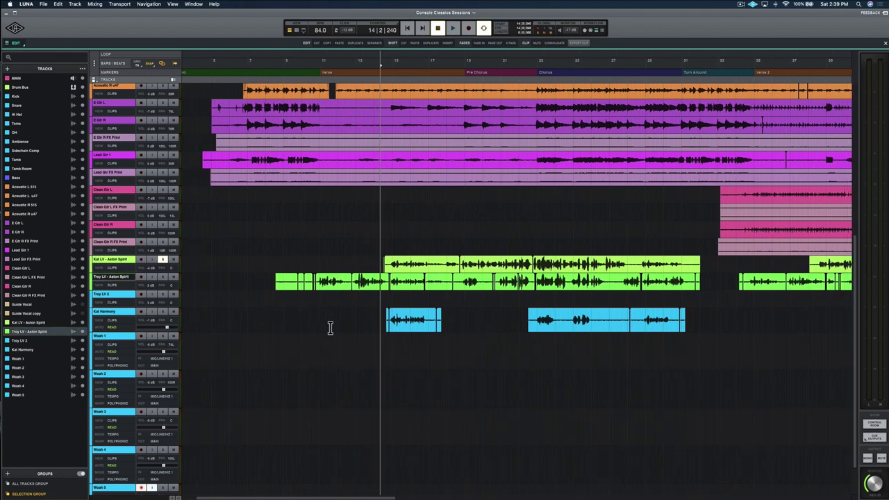
{"action": "scroll", "coordinate": [329, 328], "scroll_direction": "right", "scroll_amount": 20}
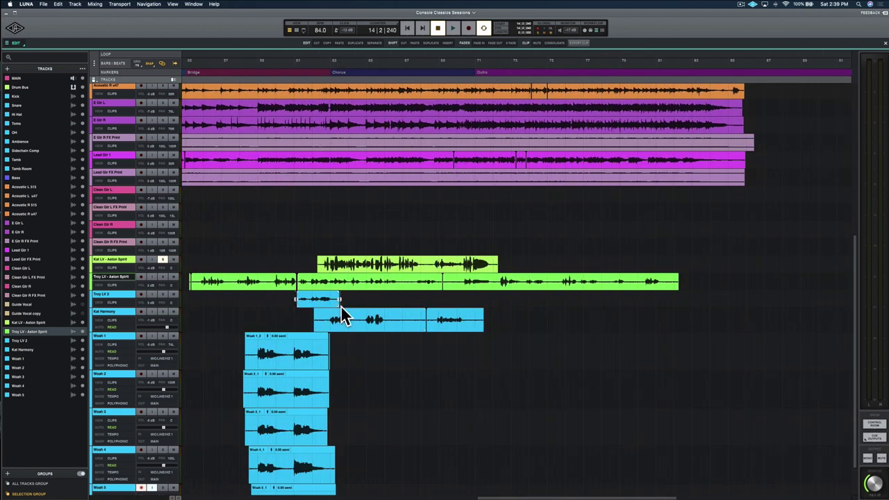
{"action": "scroll", "coordinate": [341, 357], "scroll_direction": "down", "scroll_amount": 3}
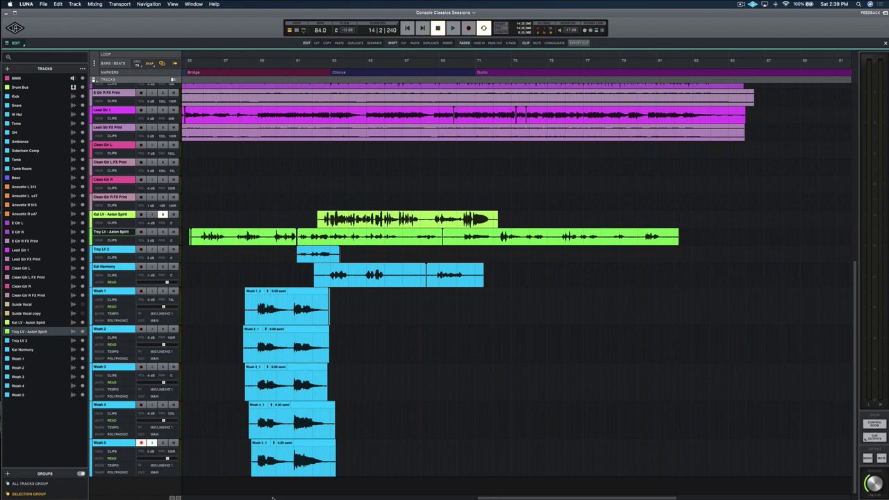
{"action": "scroll", "coordinate": [285, 368], "scroll_direction": "left", "scroll_amount": 18}
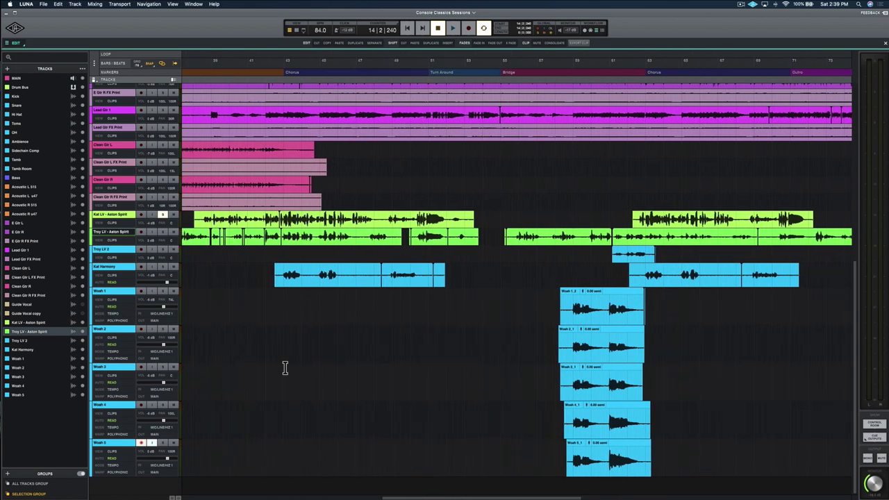
{"action": "scroll", "coordinate": [285, 368], "scroll_direction": "left", "scroll_amount": 15}
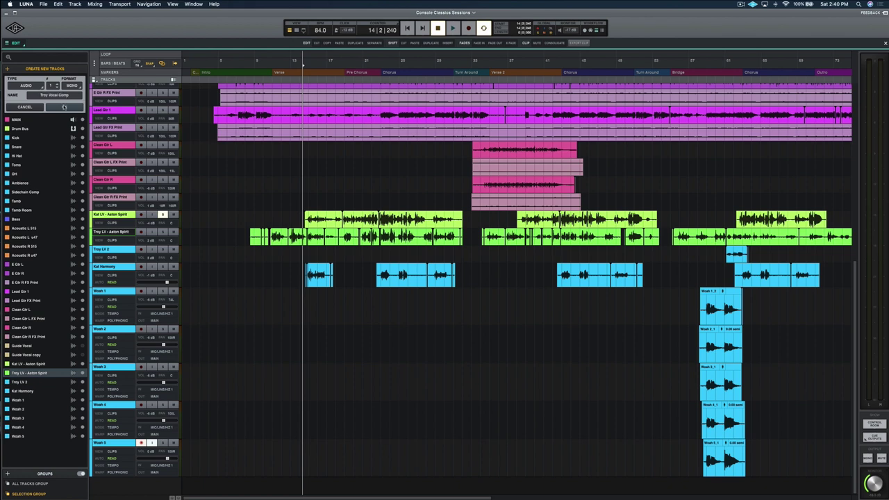
Step: Create one mono audio track for the singer's Vocal Comp below the green lead vocals and color it yellow
{"action": "left_click", "coordinate": [65, 107]}
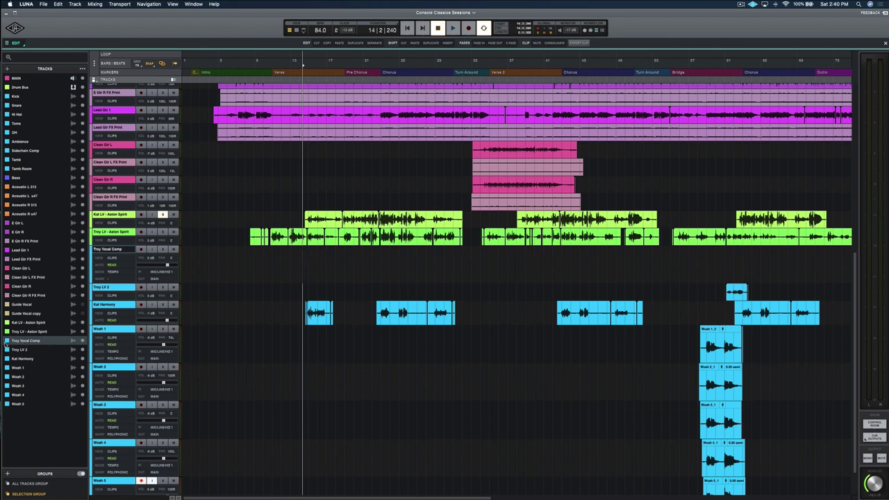
{"action": "left_click", "coordinate": [6, 341]}
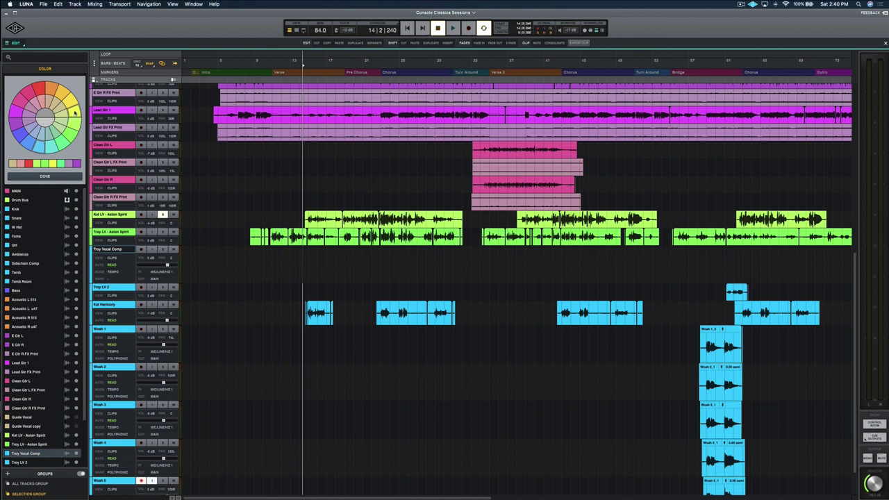
{"action": "left_click", "coordinate": [60, 175]}
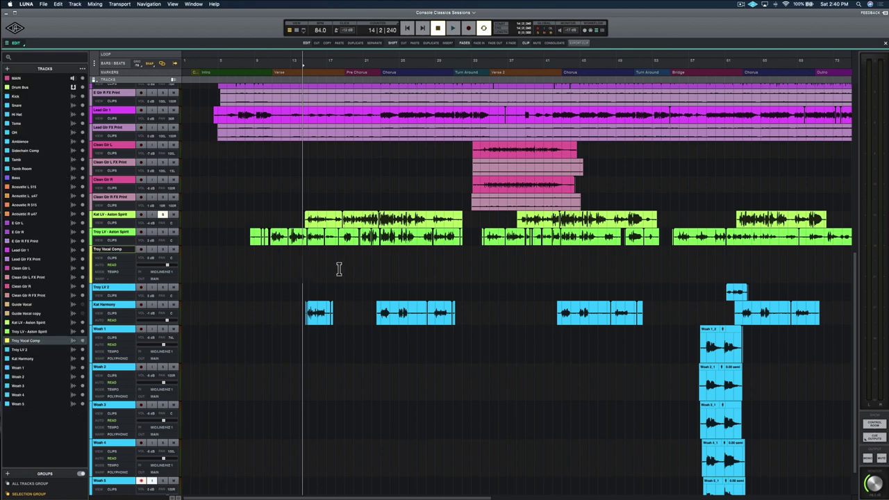
Step: Remove the MIC/LINE/HIZ 1 input from all vocal channels, from the first green lead vocal through Woah 5, in the mixer
{"action": "scroll", "coordinate": [172, 236], "scroll_direction": "down", "scroll_amount": 2}
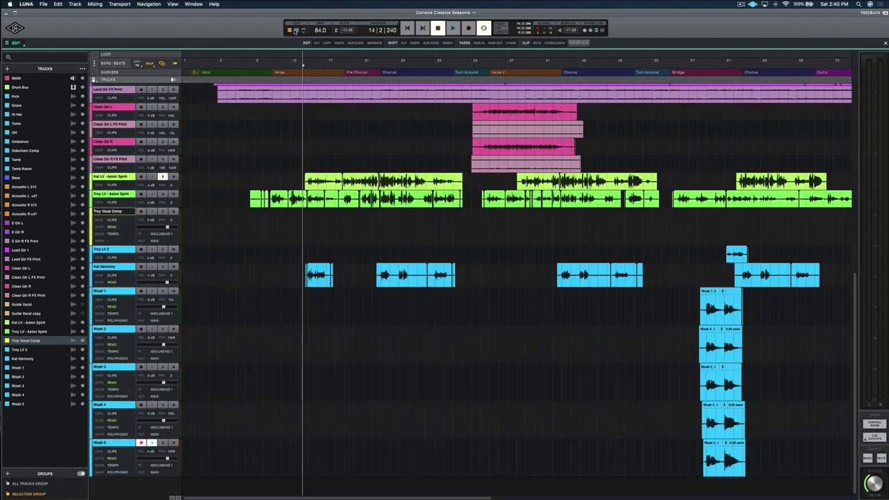
{"action": "left_click", "coordinate": [296, 30]}
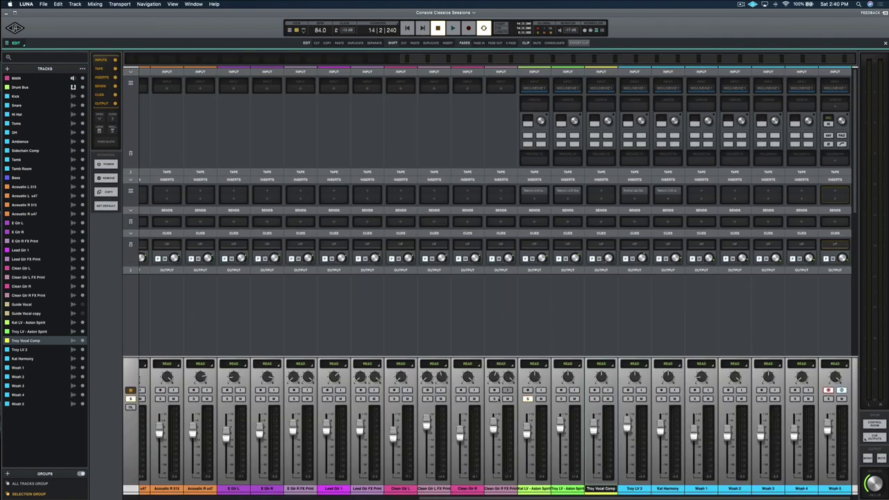
{"action": "left_click", "coordinate": [546, 489]}
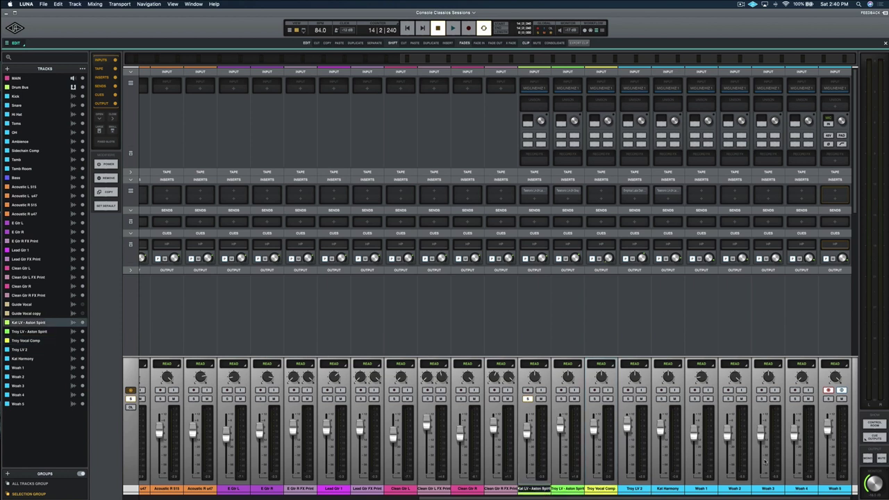
{"action": "left_click", "coordinate": [835, 488], "text": "shift"}
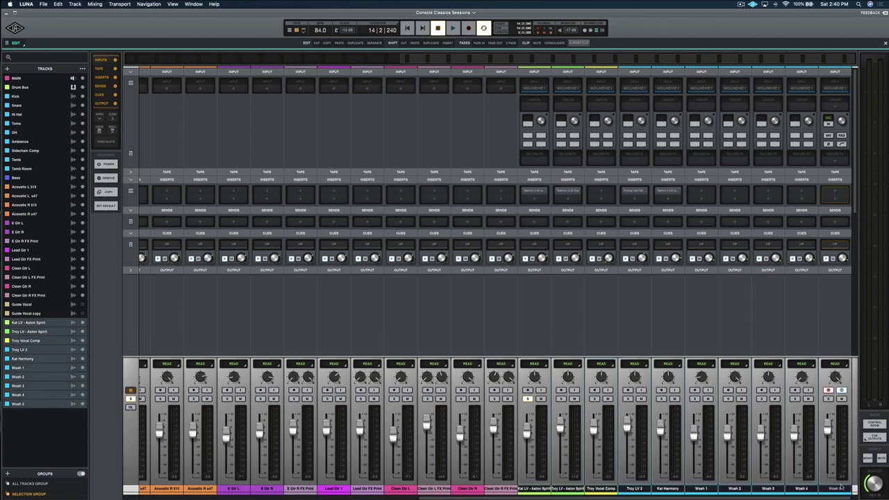
{"action": "left_click", "coordinate": [837, 89]}
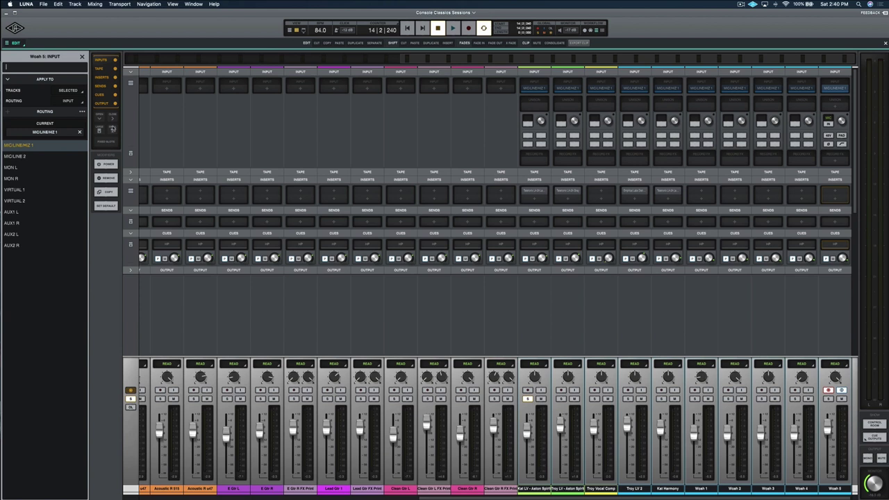
{"action": "left_click", "coordinate": [80, 133]}
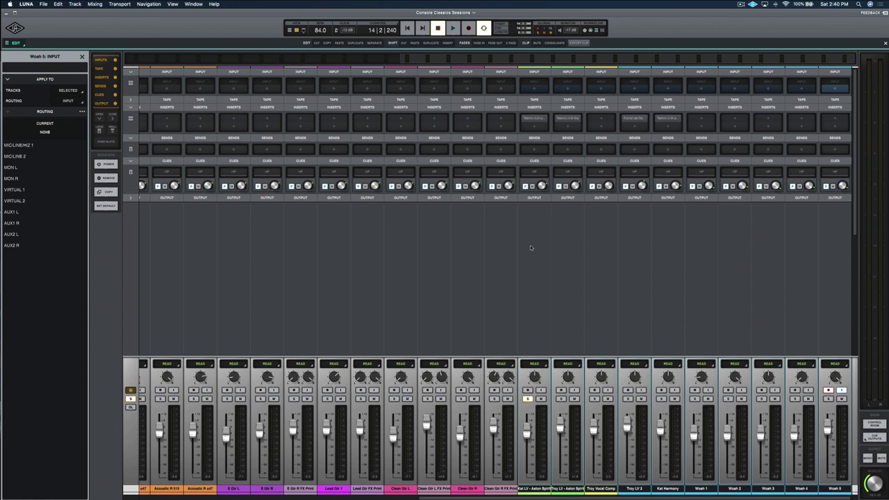
{"action": "left_click", "coordinate": [82, 57]}
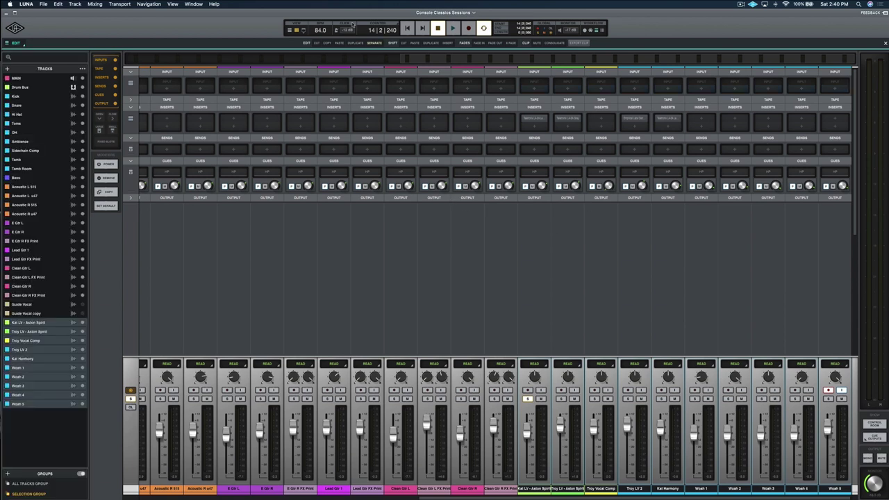
Step: Examine all tracks from the drums to the vocals during playback, in both the timeline and the mixer
{"action": "key", "text": "super+equal"}
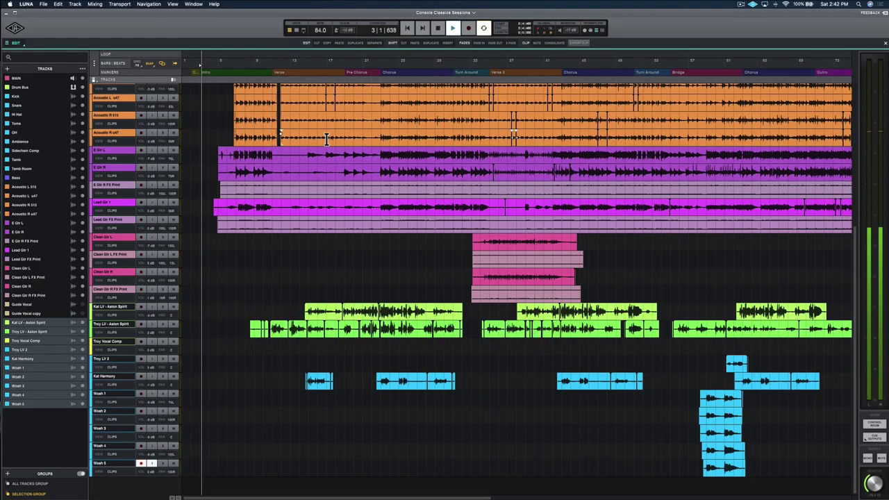
{"action": "scroll", "coordinate": [271, 125], "scroll_direction": "up", "scroll_amount": 10}
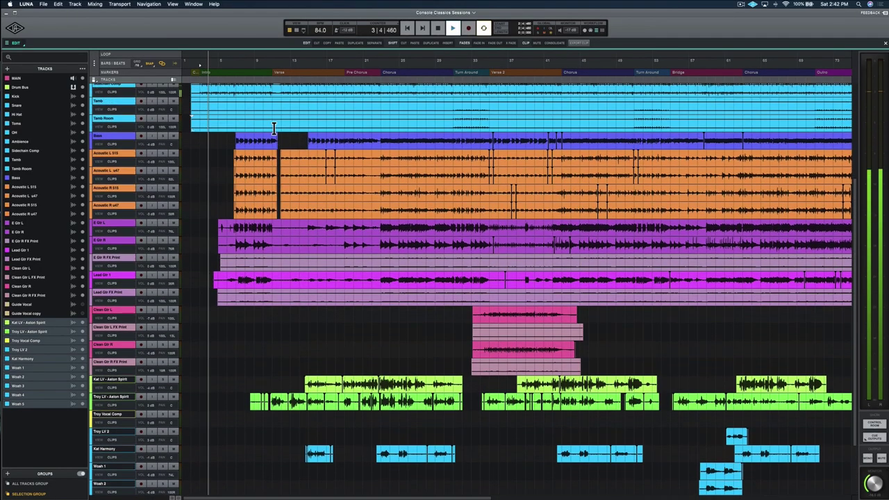
{"action": "scroll", "coordinate": [273, 128], "scroll_direction": "up", "scroll_amount": 2}
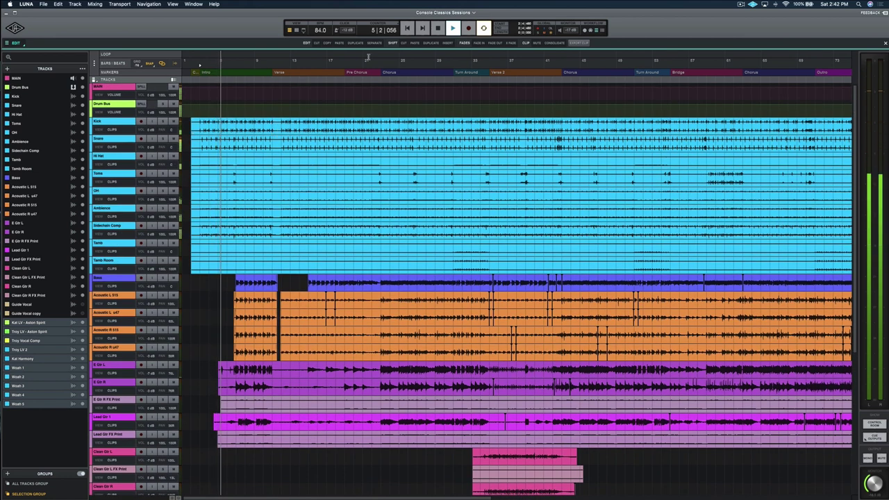
{"action": "scroll", "coordinate": [308, 187], "scroll_direction": "down", "scroll_amount": 1}
{"action": "scroll", "coordinate": [308, 187], "scroll_direction": "down", "scroll_amount": 8}
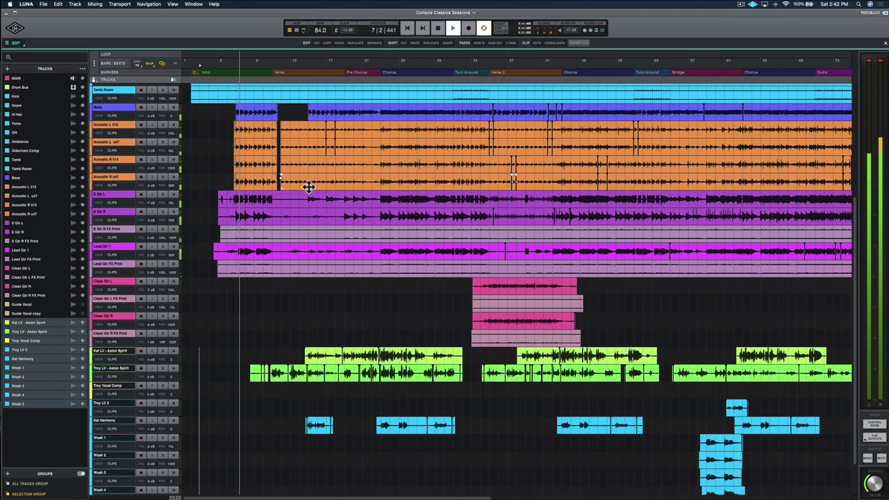
{"action": "left_click", "coordinate": [296, 30]}
{"action": "scroll", "coordinate": [572, 426], "scroll_direction": "left", "scroll_amount": 10}
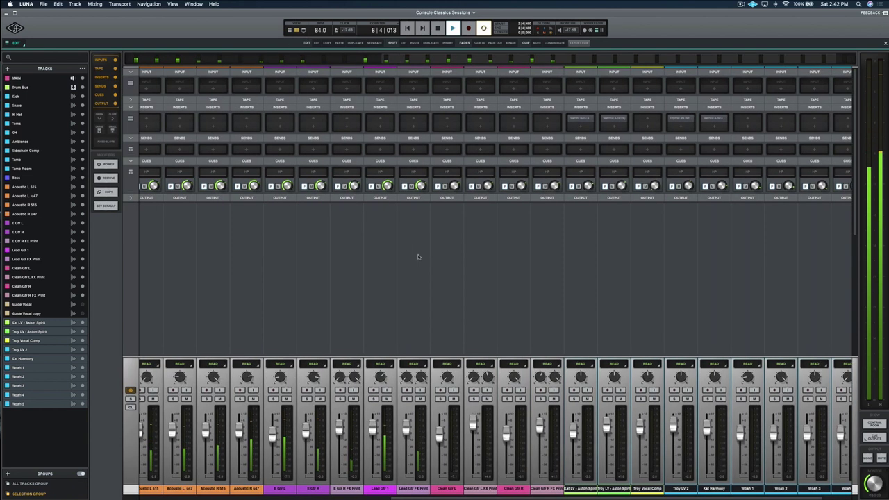
{"action": "scroll", "coordinate": [418, 257], "scroll_direction": "left", "scroll_amount": 3}
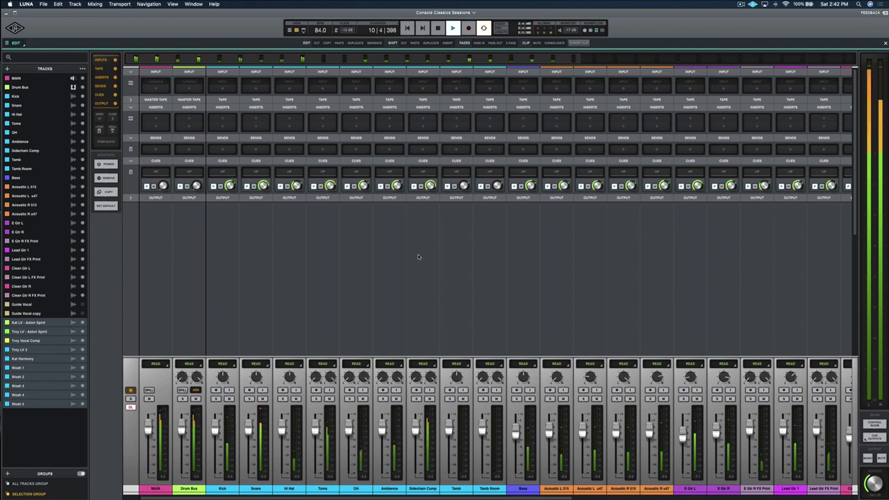
{"action": "scroll", "coordinate": [418, 257], "scroll_direction": "right", "scroll_amount": 5}
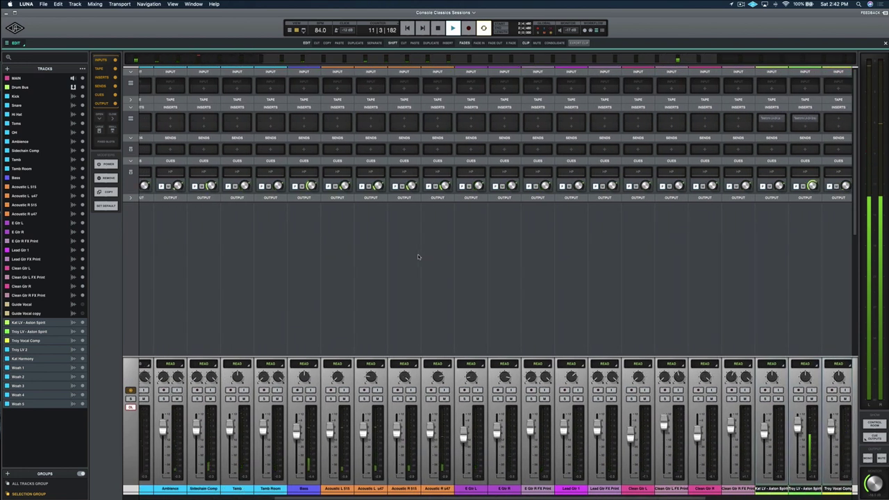
{"action": "scroll", "coordinate": [418, 257], "scroll_direction": "right", "scroll_amount": 6}
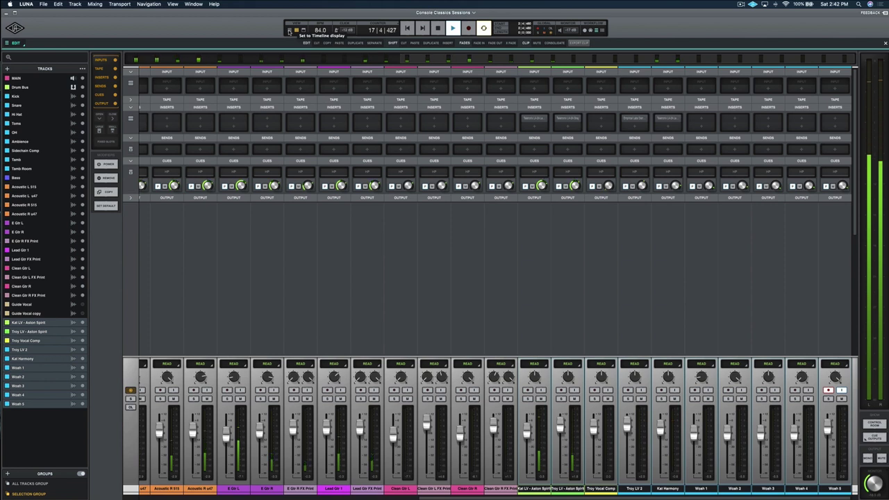
{"action": "left_click", "coordinate": [289, 30]}
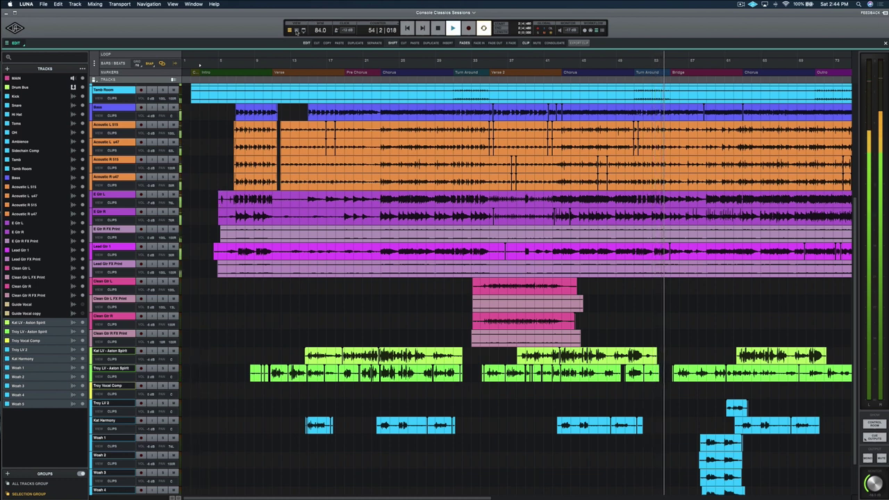
Step: Collapse the Cues section across all channels in the mixer
{"action": "key", "text": "super+equal"}
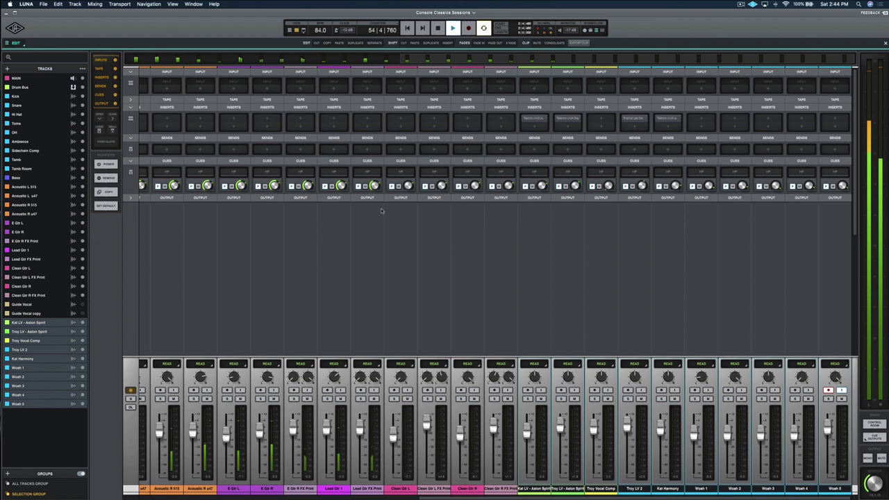
{"action": "scroll", "coordinate": [381, 210], "scroll_direction": "left", "scroll_amount": 10}
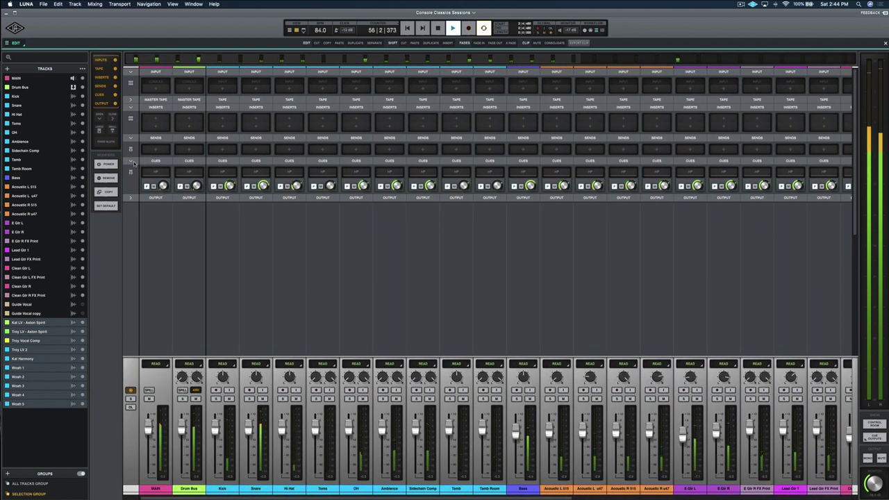
{"action": "left_click", "coordinate": [165, 180]}
{"action": "scroll", "coordinate": [365, 203], "scroll_direction": "right", "scroll_amount": 10}
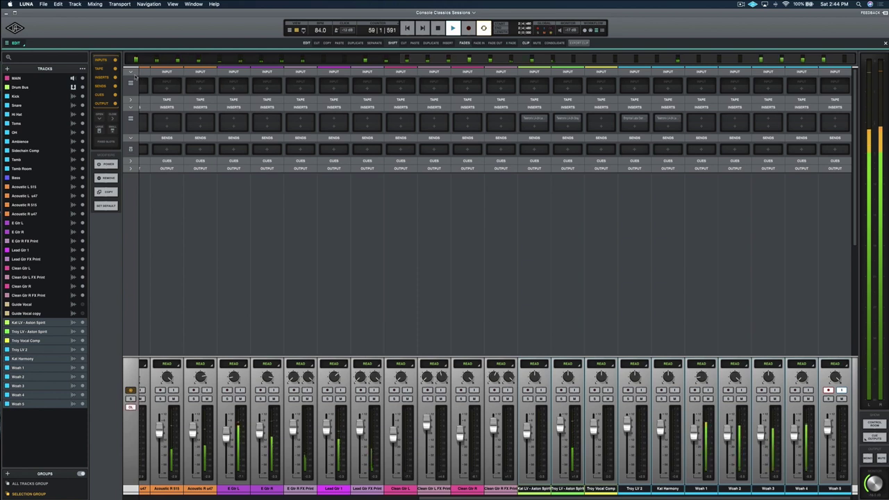
Step: Collapse the Input section across all mixer channels and lower the MAIN fader slightly
{"action": "scroll", "coordinate": [482, 245], "scroll_direction": "down", "scroll_amount": 1}
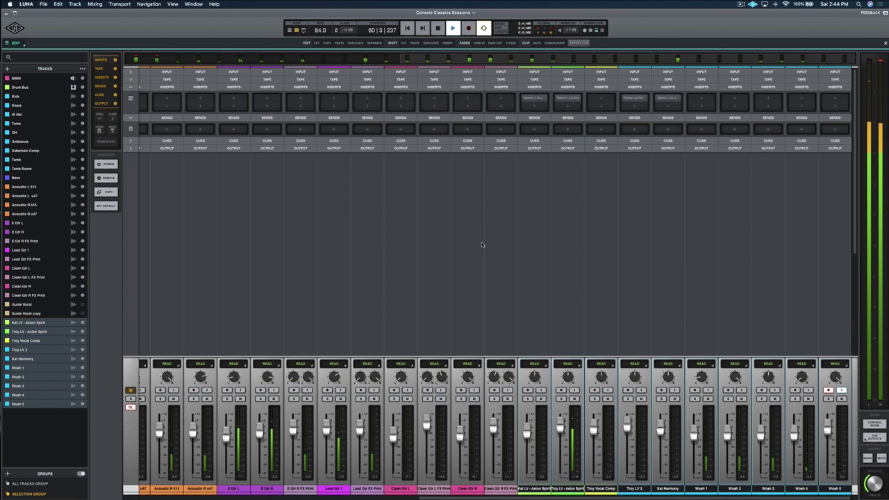
{"action": "left_click", "coordinate": [290, 30]}
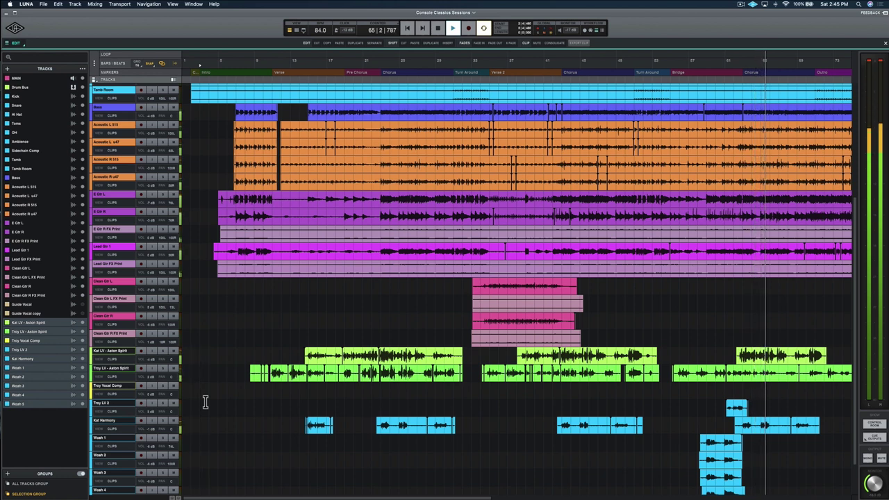
{"action": "scroll", "coordinate": [217, 402], "scroll_direction": "right", "scroll_amount": 10}
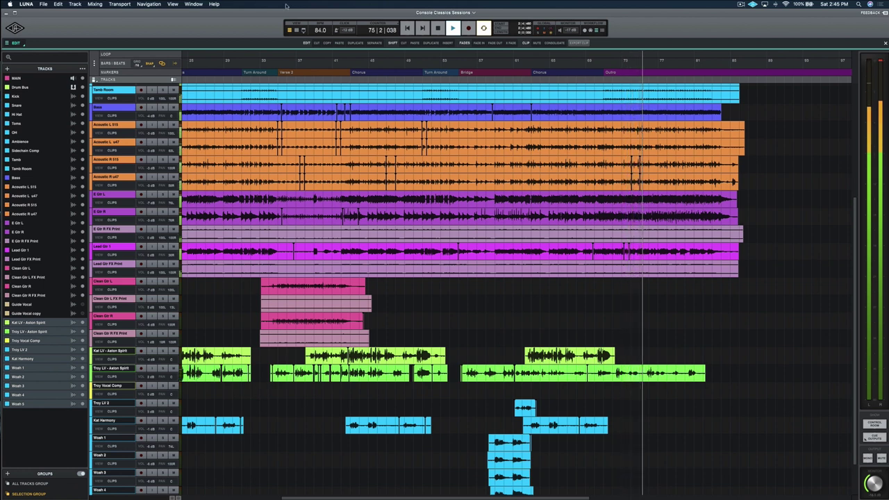
{"action": "key", "text": "super+equal"}
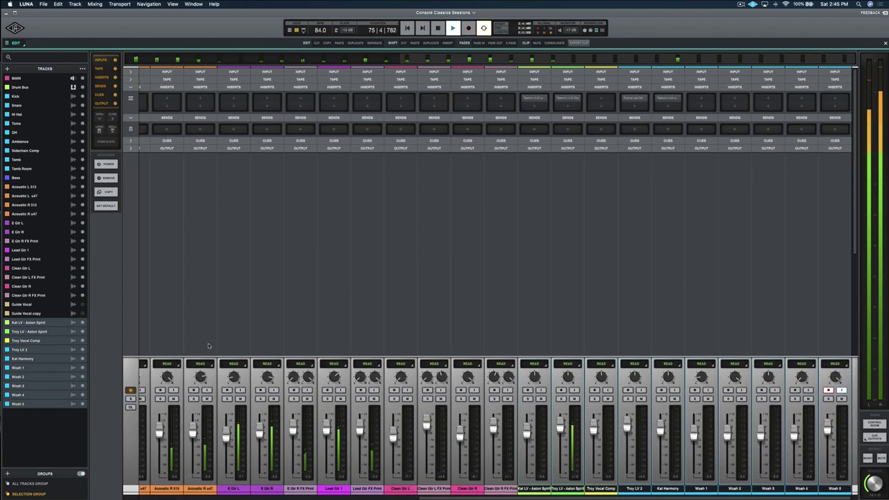
{"action": "scroll", "coordinate": [207, 346], "scroll_direction": "left", "scroll_amount": 10}
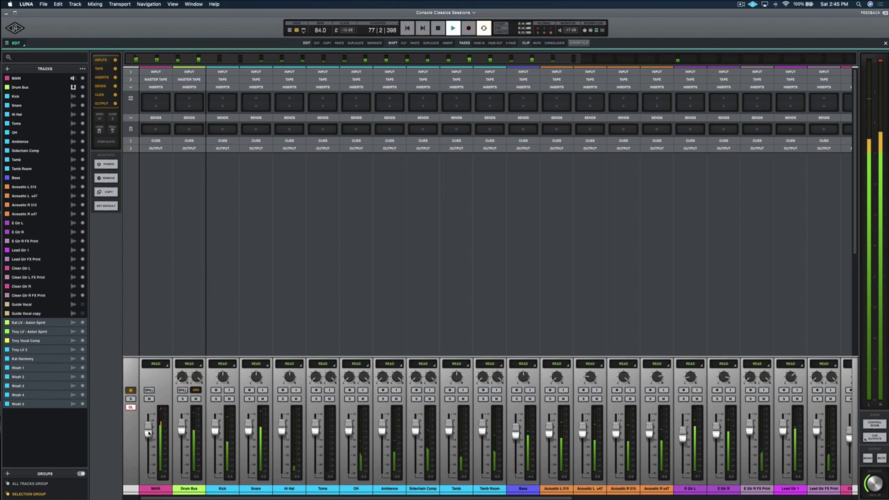
{"action": "left_click_drag", "start_coordinate": [147, 433], "coordinate": [148, 442]}
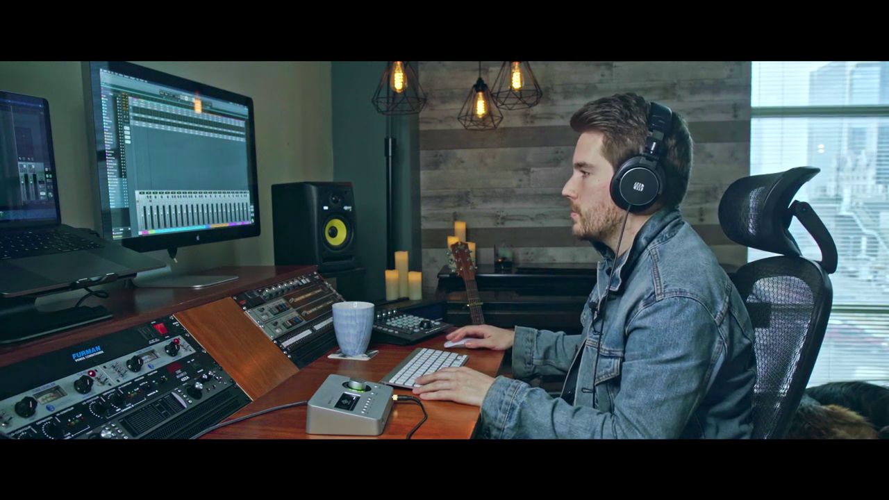
Step: Adjust the edit point between clips in the first verse phrase of the darker green lead vocal, near bar 12
{"action": "scroll", "coordinate": [471, 296], "scroll_direction": "down", "scroll_amount": 10}
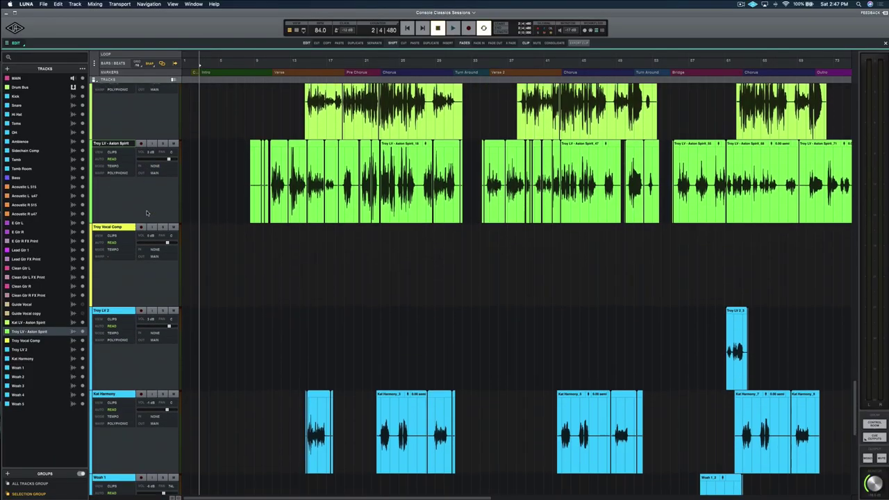
{"action": "left_click_drag", "start_coordinate": [263, 64], "coordinate": [301, 65]}
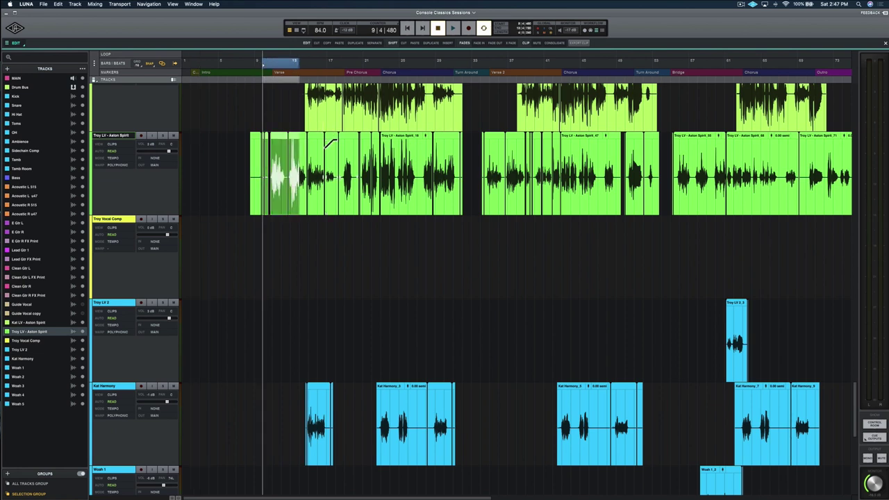
{"action": "left_click", "coordinate": [276, 215]}
{"action": "left_click_drag", "start_coordinate": [279, 215], "coordinate": [270, 215]}
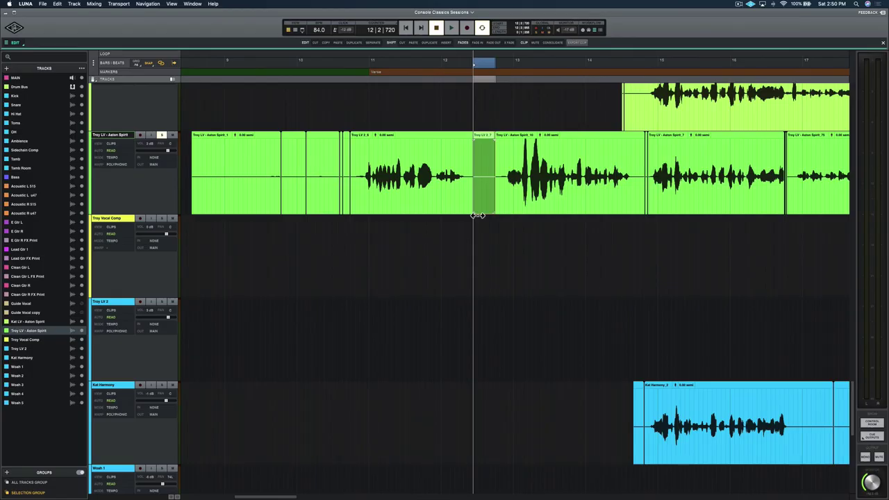
Step: Audition the darker green lead vocal from about bar 11 to bar 13 and undo the last clip edit
{"action": "left_click_drag", "start_coordinate": [481, 64], "coordinate": [504, 70]}
{"action": "key", "text": "space"}
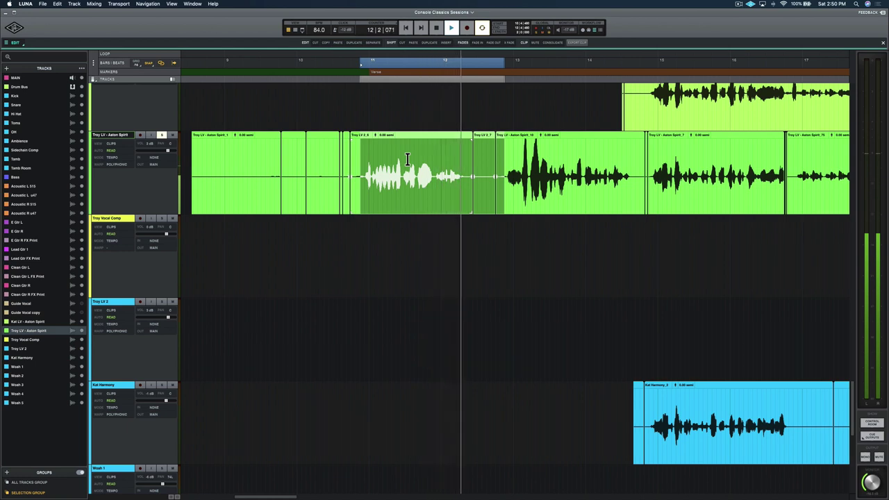
{"action": "key", "text": "space"}
{"action": "key", "text": "super+z"}
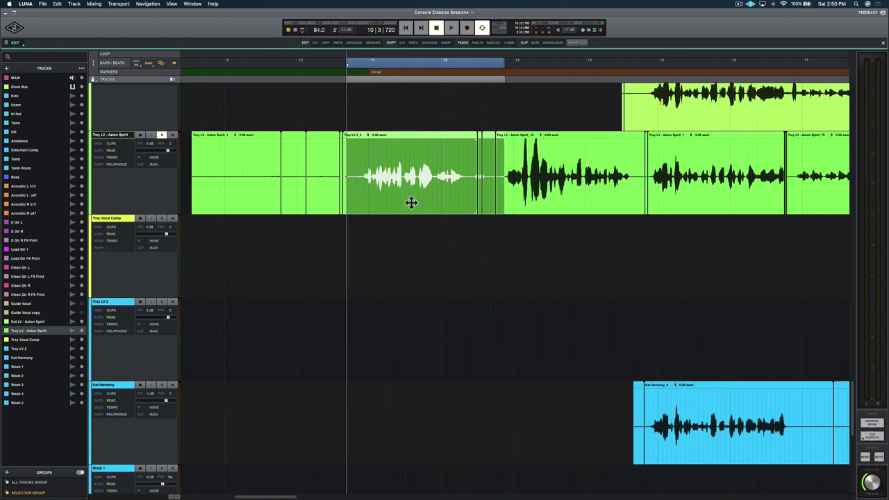
Step: Move the edit point in the first verse phrase earlier to 11|4|480 and audition it from just after bar 10
{"action": "left_click_drag", "start_coordinate": [488, 203], "coordinate": [438, 217]}
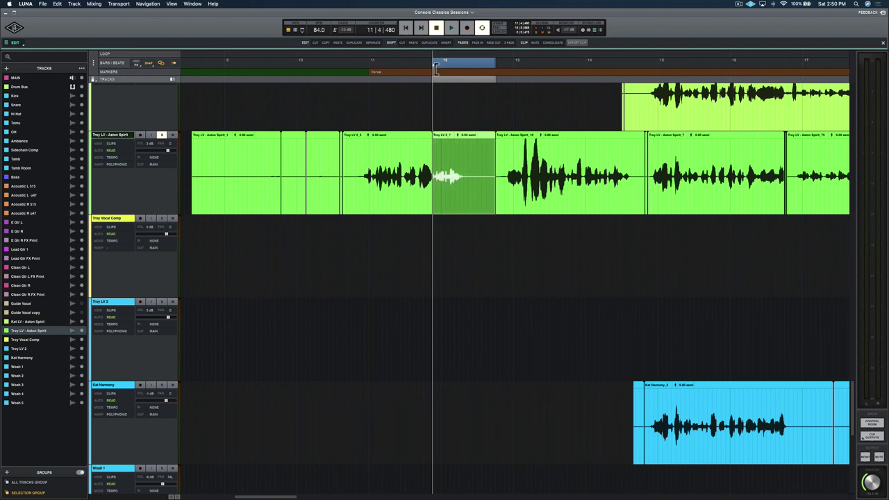
{"action": "left_click_drag", "start_coordinate": [435, 68], "coordinate": [320, 67]}
{"action": "key", "text": "space"}
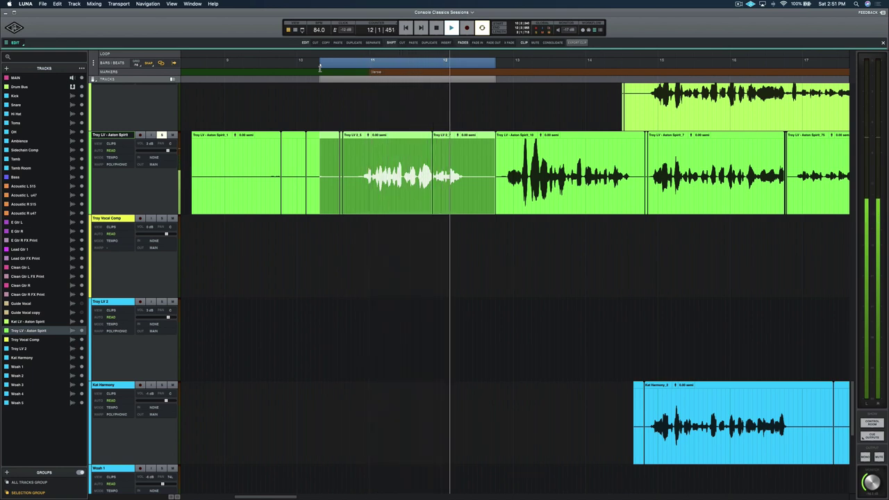
{"action": "key", "text": "space"}
Step: Set the snap grid to 1/32 and move the first verse phrase's edit point to the gap at 11|2|840
{"action": "left_click_drag", "start_coordinate": [437, 214], "coordinate": [407, 219]}
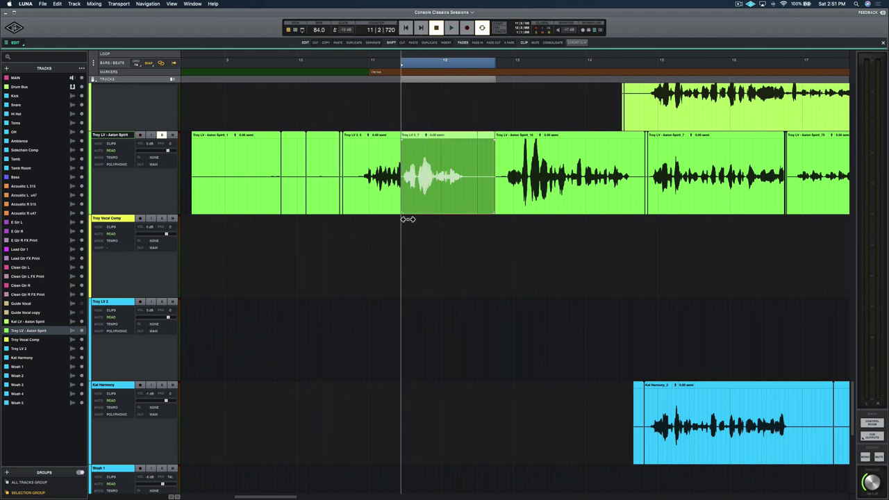
{"action": "left_click", "coordinate": [137, 64]}
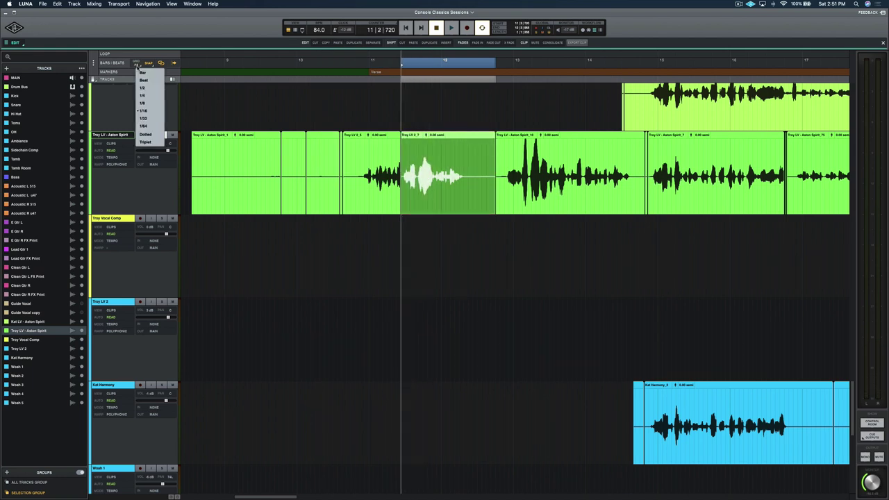
{"action": "left_click", "coordinate": [146, 118]}
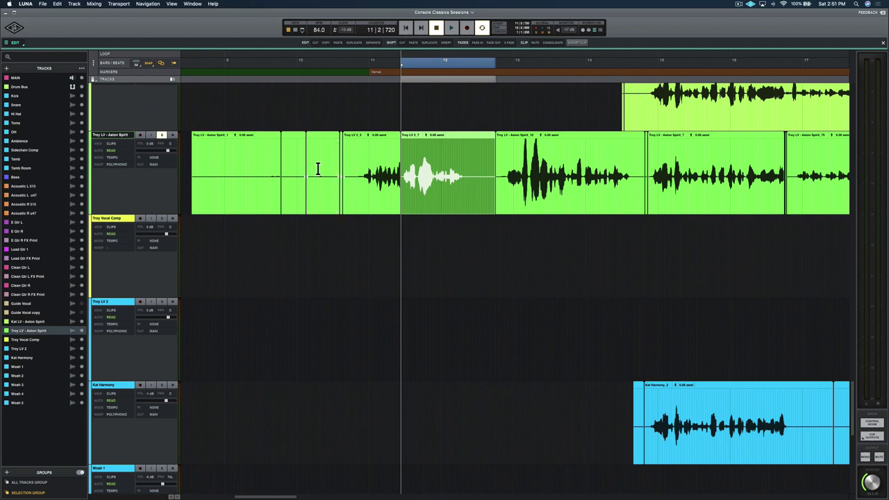
{"action": "key", "text": "super+equal"}
{"action": "key", "text": "super+equal"}
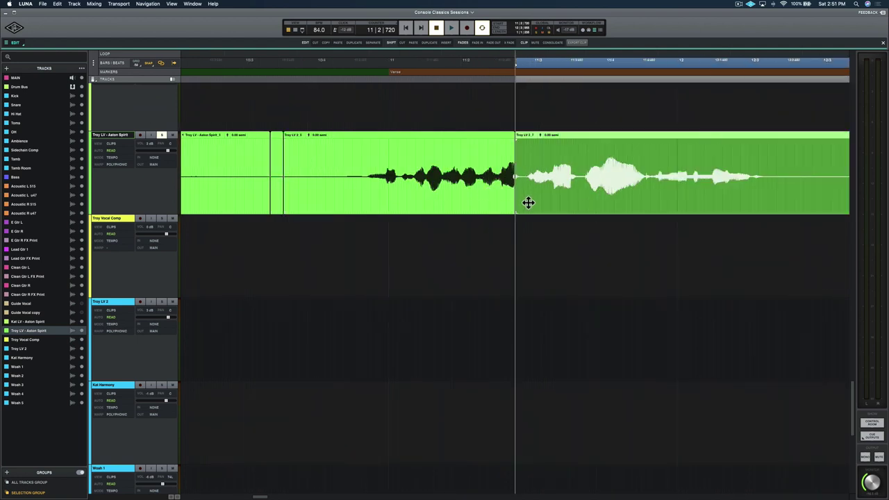
{"action": "left_click_drag", "start_coordinate": [520, 211], "coordinate": [530, 210]}
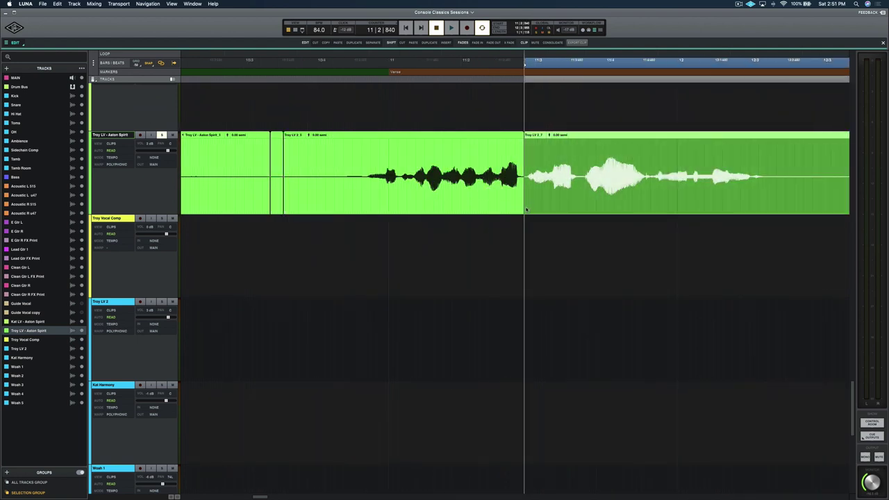
Step: Audition the transition between the two verse clips, starting from 10|4|360
{"action": "left_click", "coordinate": [341, 66]}
{"action": "key", "text": "space"}
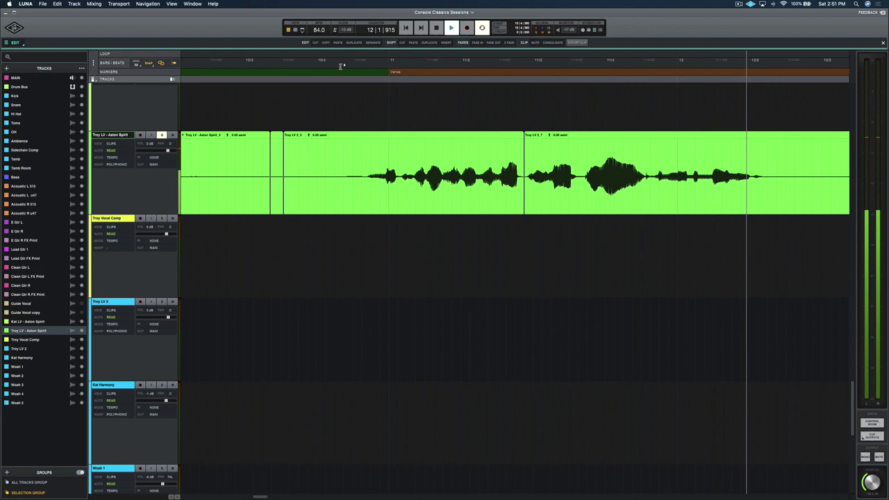
{"action": "key", "text": "space"}
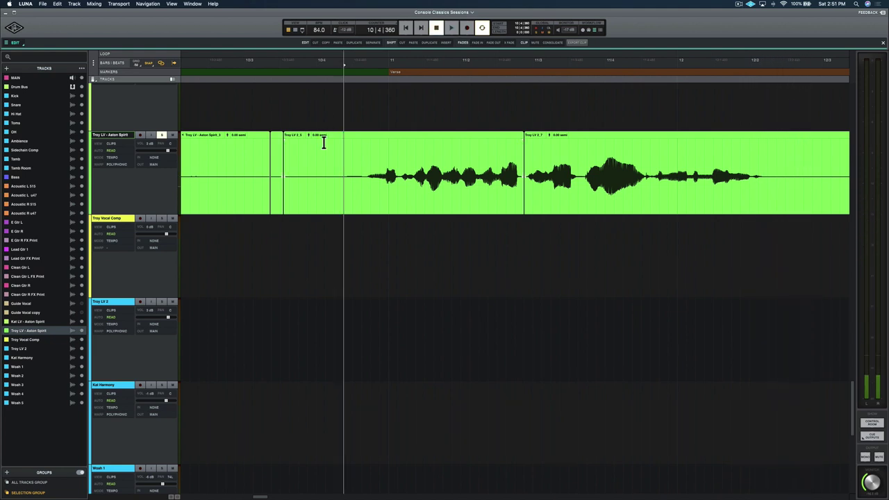
Step: Audition the opening verse phrases from 10|2|840 while watching the soloed lead vocal's Teletronix LA-2A Gray compressor
{"action": "scroll", "coordinate": [323, 142], "scroll_direction": "down", "scroll_amount": 5}
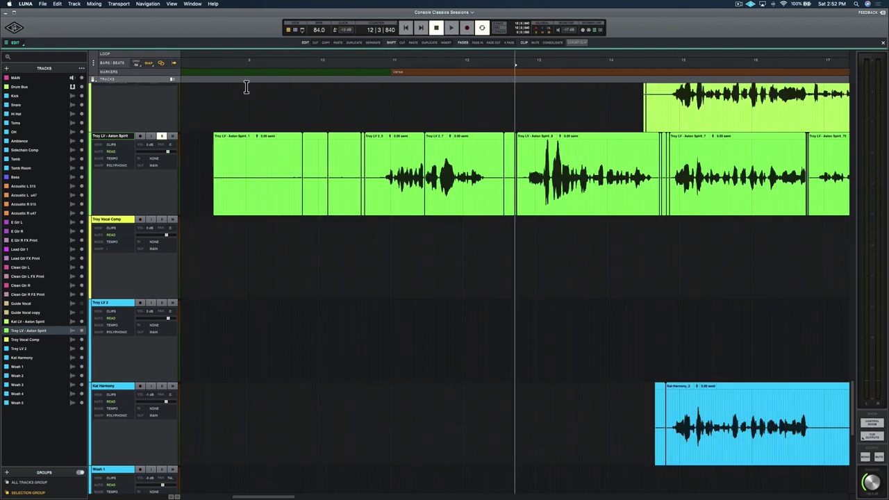
{"action": "left_click_drag", "start_coordinate": [351, 60], "coordinate": [664, 60]}
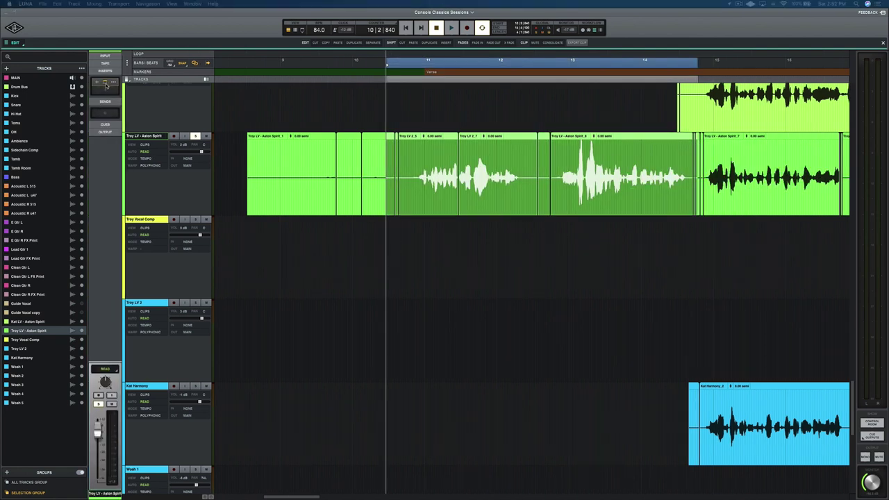
{"action": "left_click", "coordinate": [104, 82]}
{"action": "left_click_drag", "start_coordinate": [371, 178], "coordinate": [582, 237]}
{"action": "key", "text": "space"}
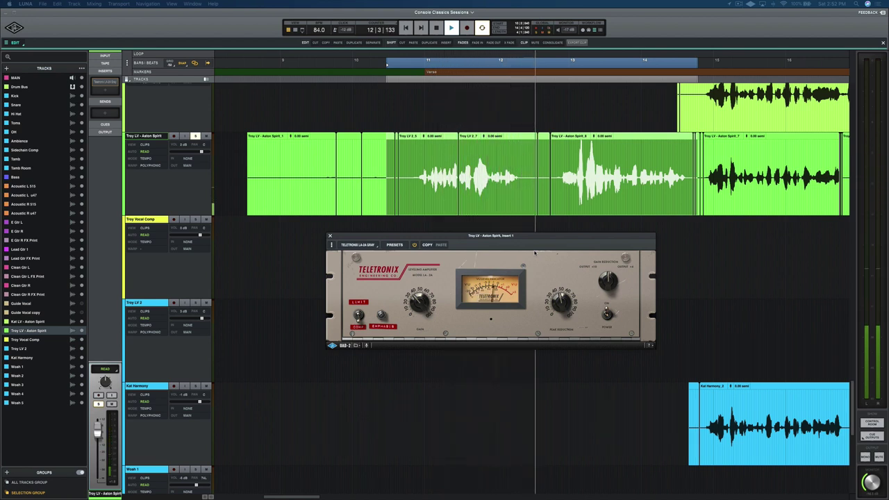
{"action": "key", "text": "space"}
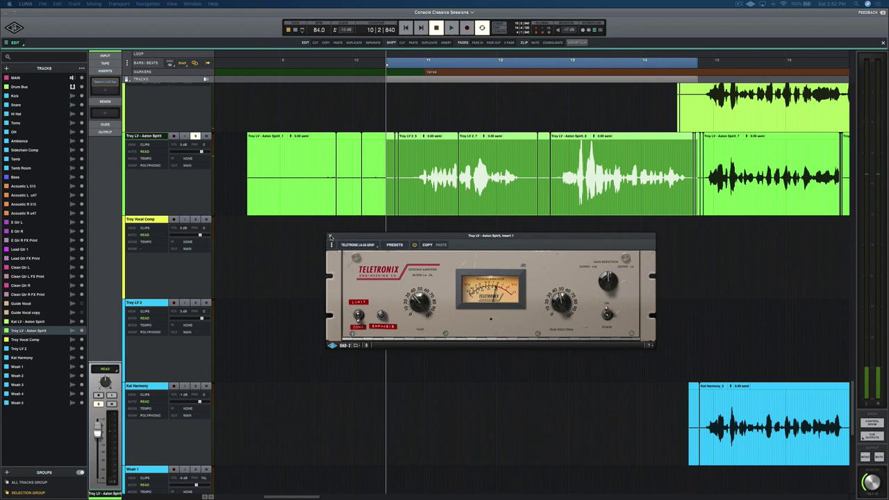
{"action": "left_click", "coordinate": [331, 237]}
Step: Unsolo the darker green lead vocal and audition the selected verse phrases in the full mix
{"action": "scroll", "coordinate": [475, 257], "scroll_direction": "right", "scroll_amount": 4}
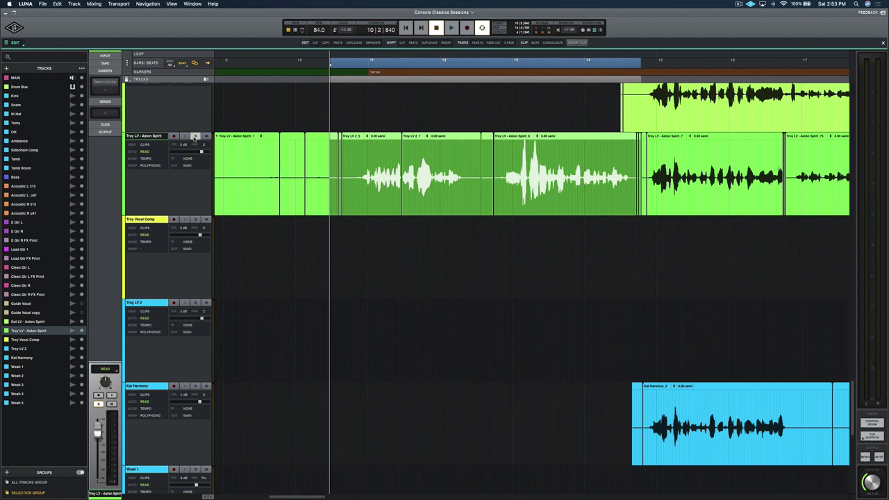
{"action": "key", "text": "space"}
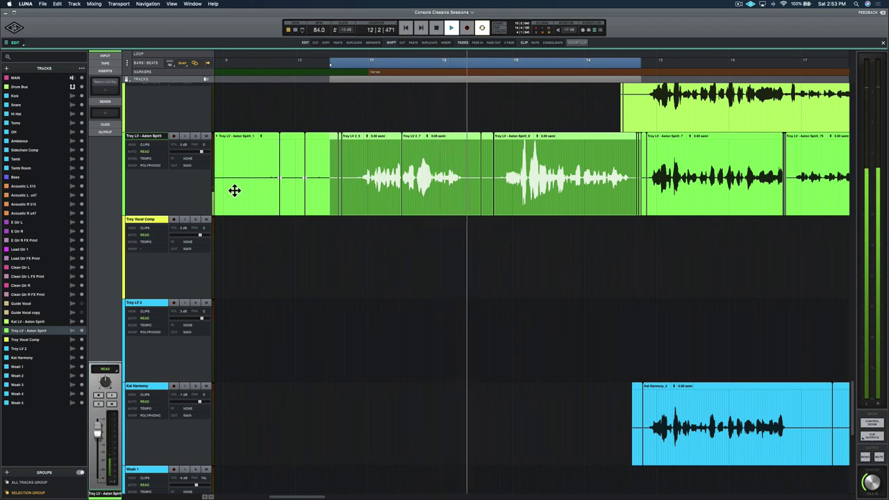
{"action": "key", "text": "space"}
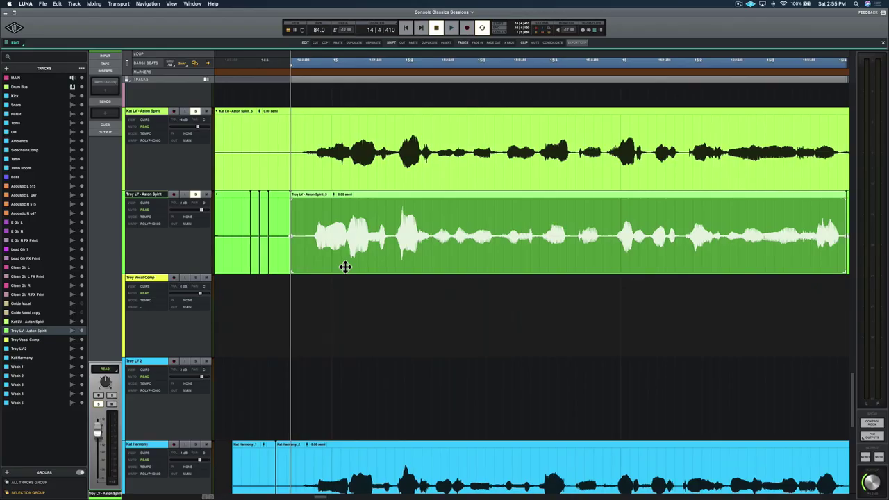
Step: Extend the end of the darker green lead vocal's clip slightly near 16|4 and audition both leads into the Pre Chorus
{"action": "scroll", "coordinate": [346, 267], "scroll_direction": "right", "scroll_amount": 5}
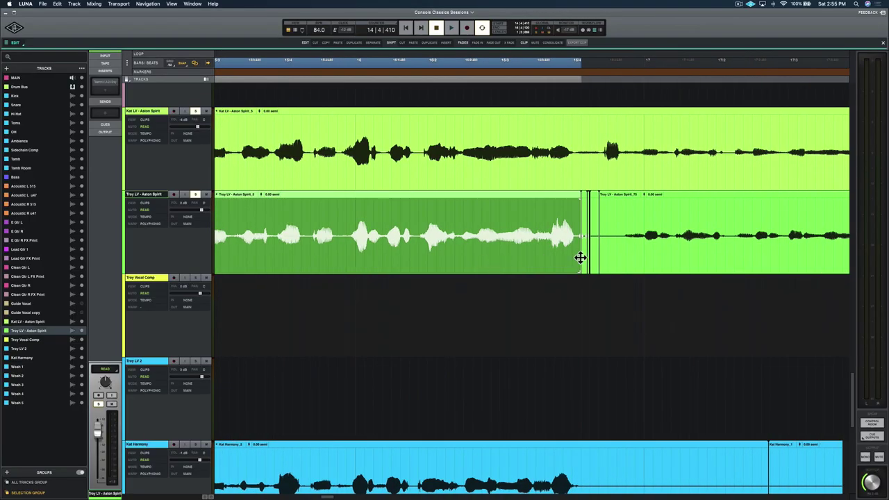
{"action": "mouse_move", "coordinate": [583, 272]}
{"action": "left_mouse_down"}
{"action": "mouse_move", "coordinate": [565, 273]}
{"action": "mouse_move", "coordinate": [589, 274]}
{"action": "left_mouse_up"}
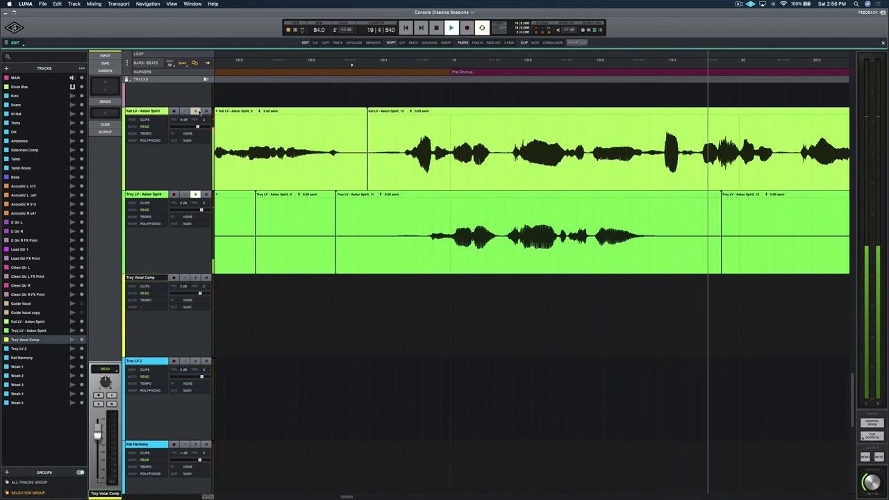
{"action": "key", "text": "space"}
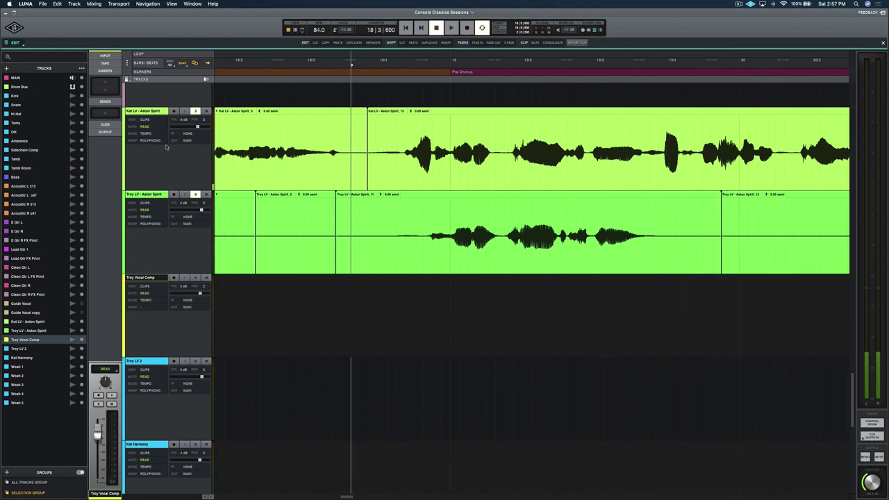
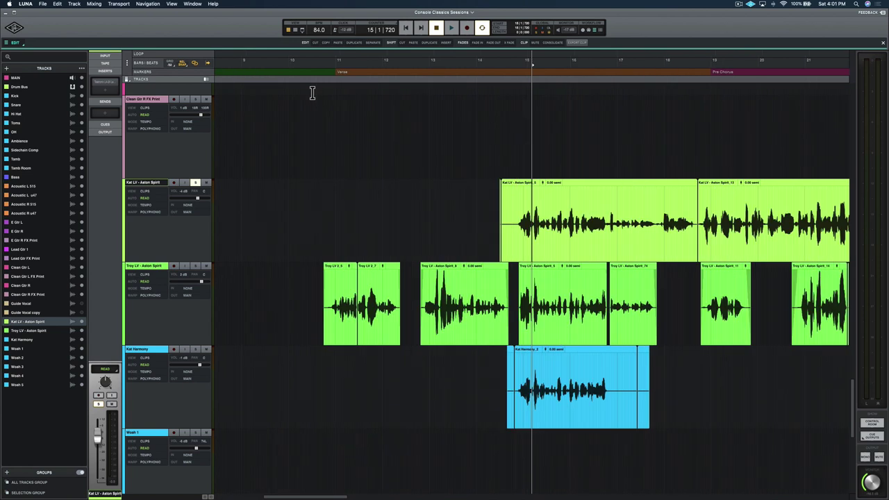
Step: Split the lighter green lead vocal clip at 14|4|240, just before its first phrase, and undo the last edit
{"action": "scroll", "coordinate": [330, 110], "scroll_direction": "right", "scroll_amount": 2}
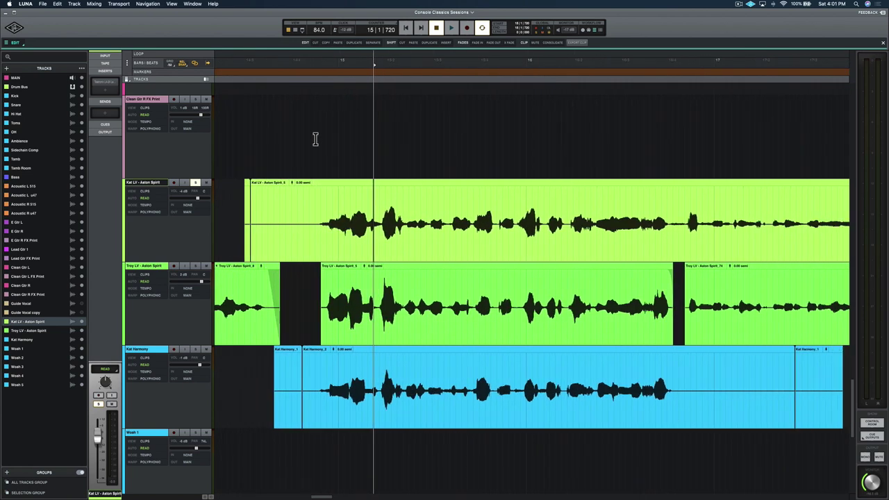
{"action": "left_click", "coordinate": [305, 201]}
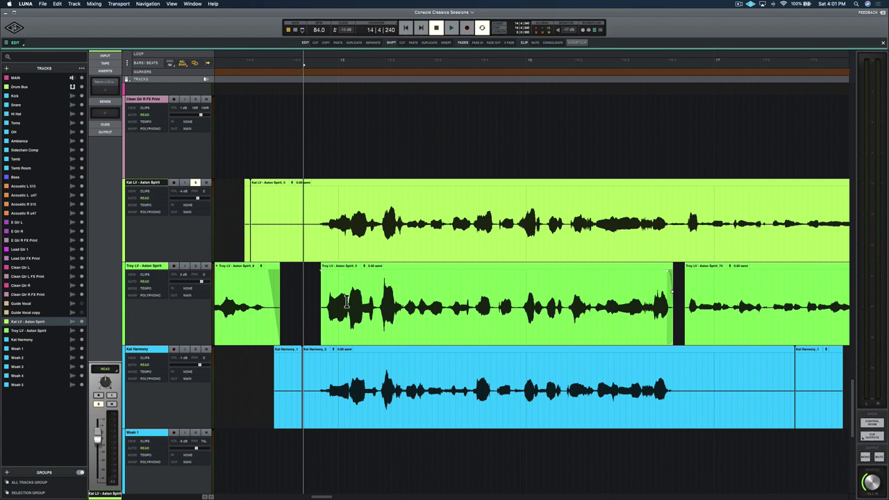
{"action": "key", "text": "super+e"}
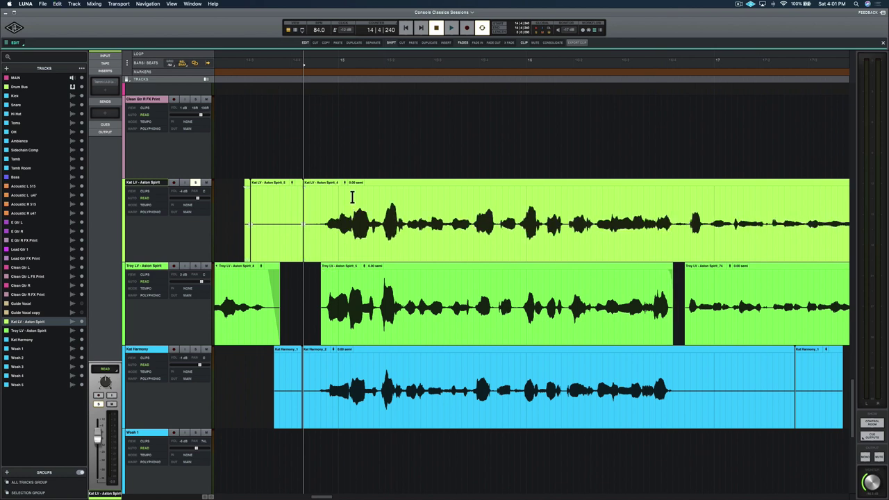
{"action": "key", "text": "super+z"}
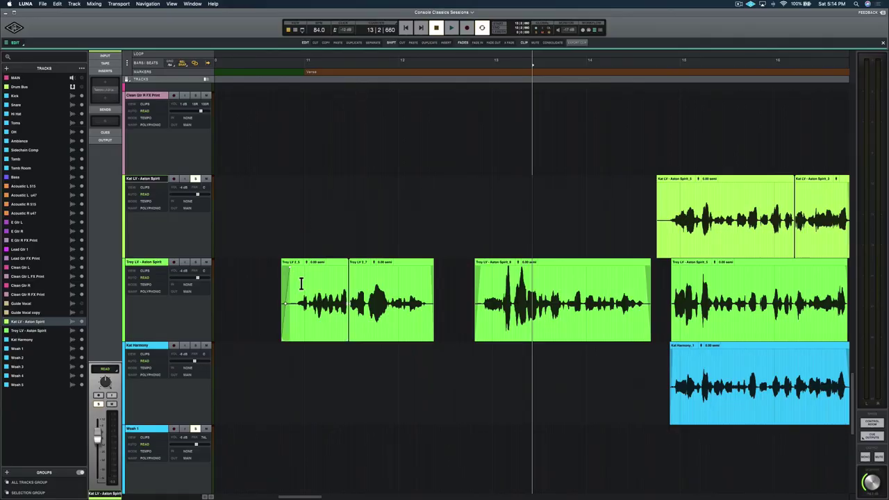
Step: Insert Melodyne in the first insert slot of the lighter green lead vocal, ahead of its Teletronix compressor
{"action": "scroll", "coordinate": [481, 285], "scroll_direction": "right", "scroll_amount": 10}
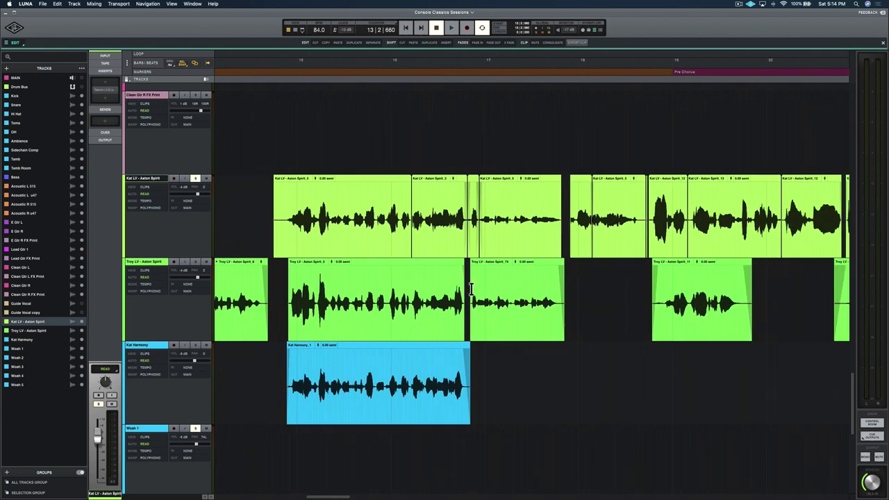
{"action": "scroll", "coordinate": [470, 288], "scroll_direction": "down", "scroll_amount": 10}
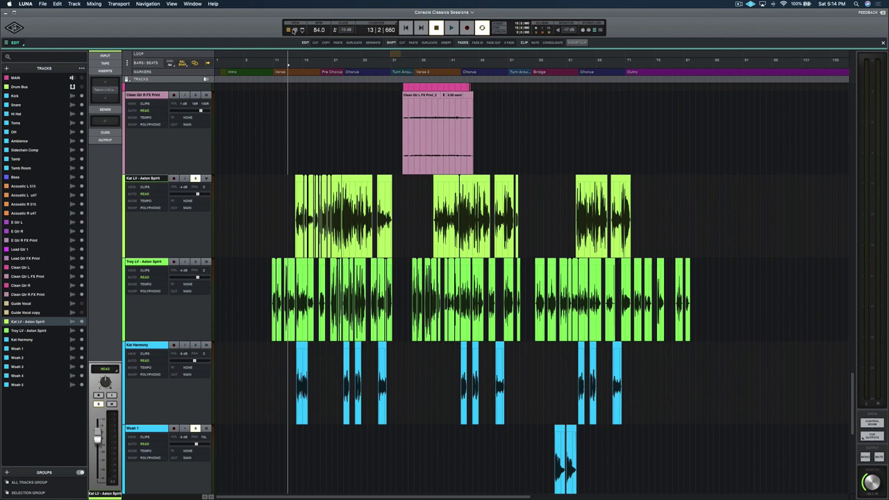
{"action": "left_click", "coordinate": [294, 30]}
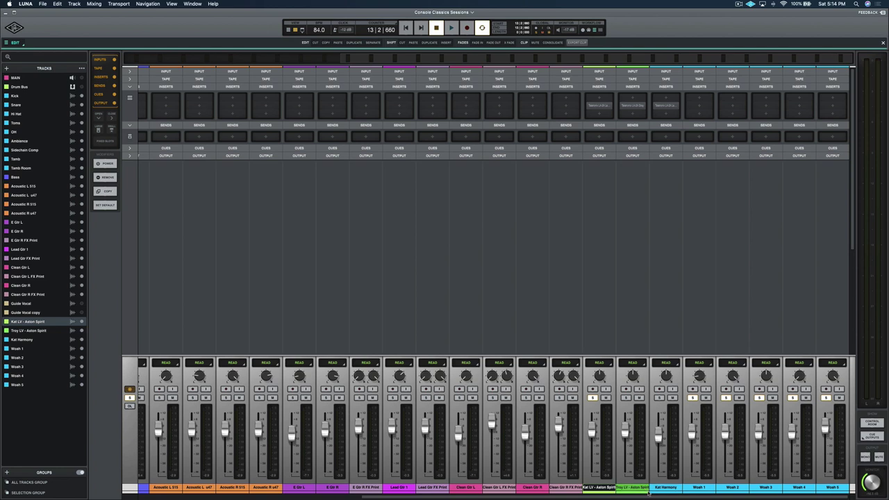
{"action": "mouse_move", "coordinate": [653, 499]}
{"action": "left_click", "coordinate": [598, 98]}
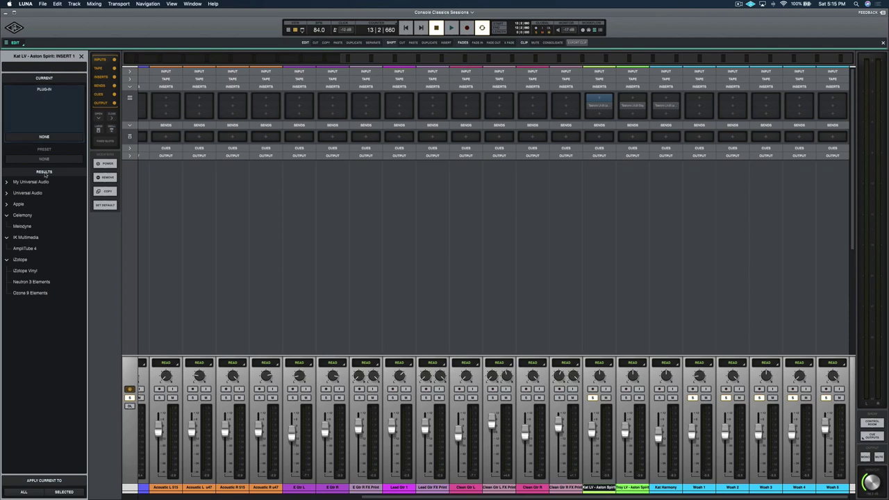
{"action": "double_click", "coordinate": [28, 227]}
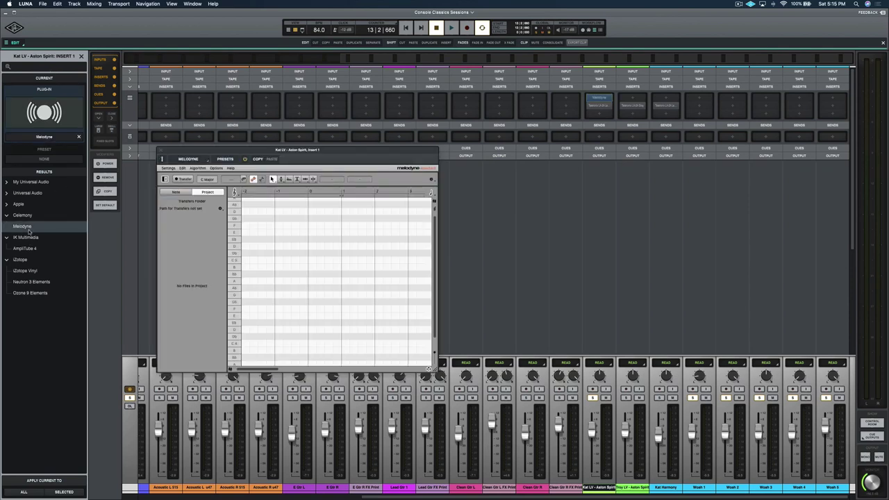
{"action": "left_click_drag", "start_coordinate": [417, 149], "coordinate": [470, 120]}
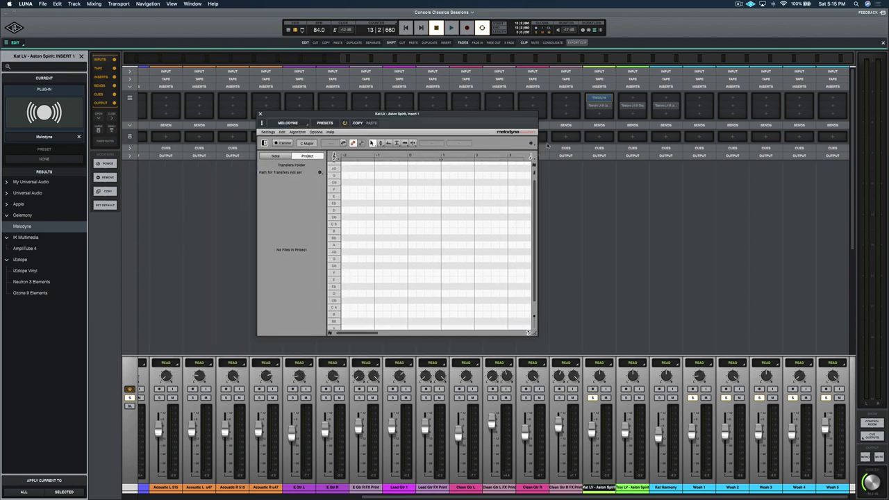
Step: Transfer the lighter green lead vocal's first section into Melodyne, playing from 14|2|600 in the arrangement
{"action": "left_click", "coordinate": [288, 30]}
{"action": "left_click_drag", "start_coordinate": [405, 115], "coordinate": [573, 115]}
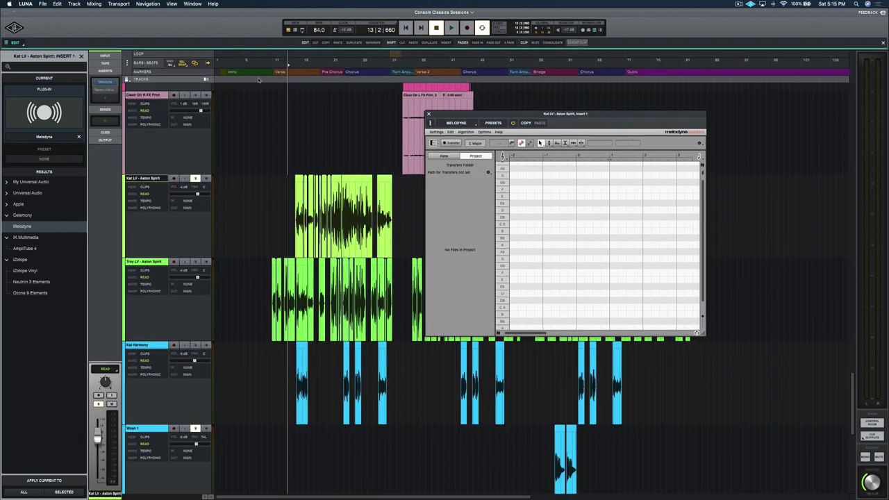
{"action": "key", "text": "super+equal"}
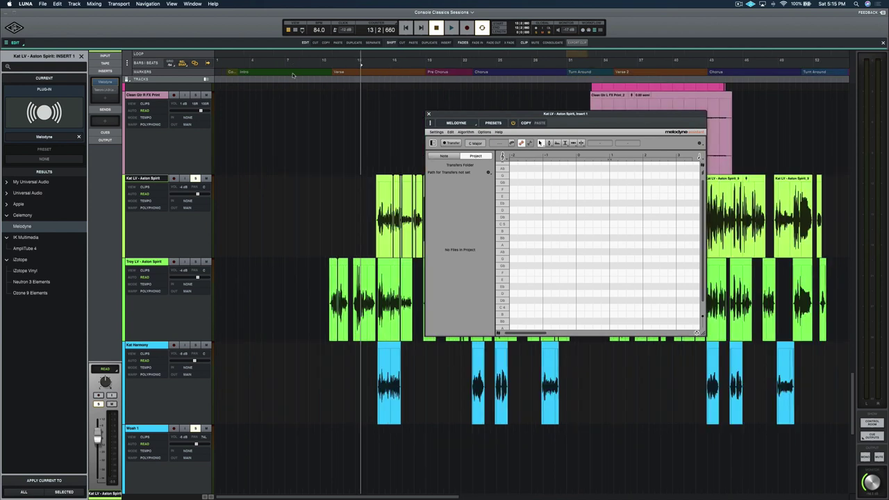
{"action": "key", "text": "super+equal"}
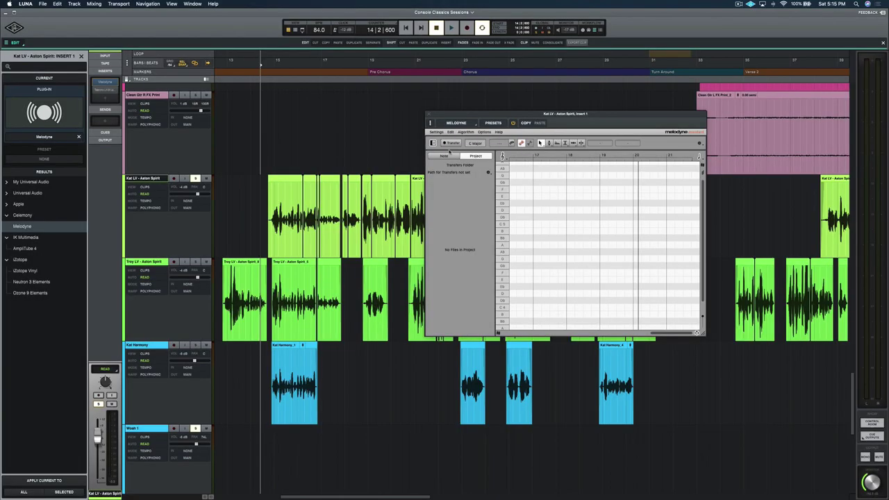
{"action": "left_click", "coordinate": [452, 142]}
{"action": "key", "text": "space"}
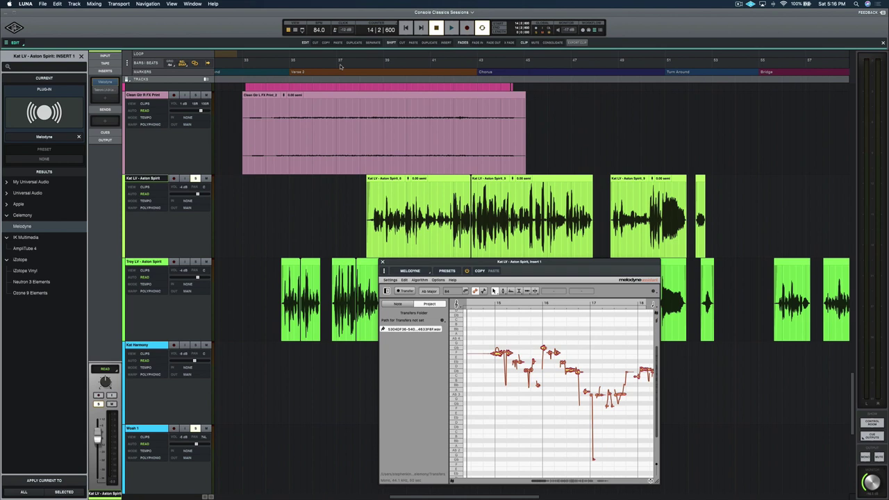
Step: Transfer the lighter green lead vocal's Verse 2 phrases into Melodyne, playing from 37|4|720, just before its clip
{"action": "left_click", "coordinate": [340, 65]}
{"action": "left_click", "coordinate": [351, 64]}
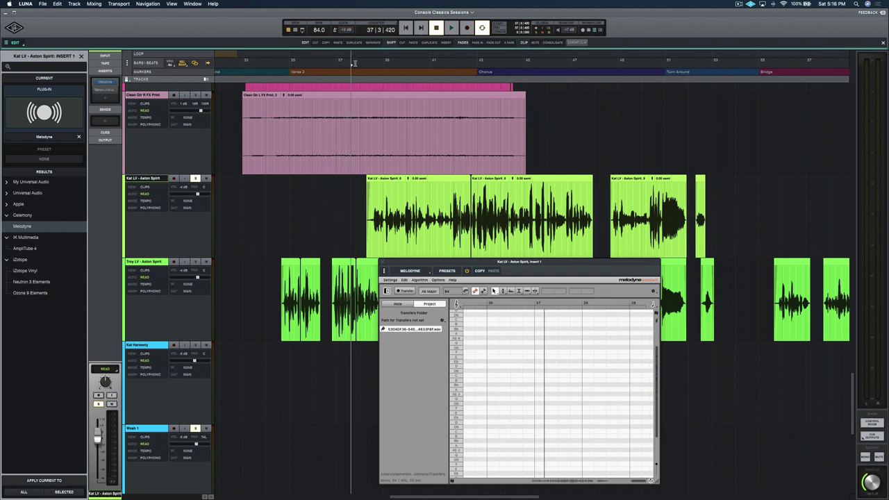
{"action": "left_click", "coordinate": [405, 291]}
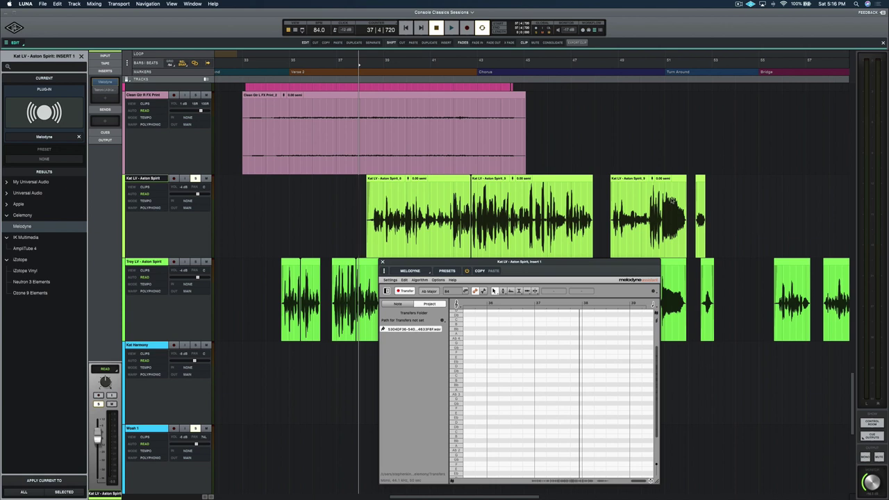
{"action": "key", "text": "space"}
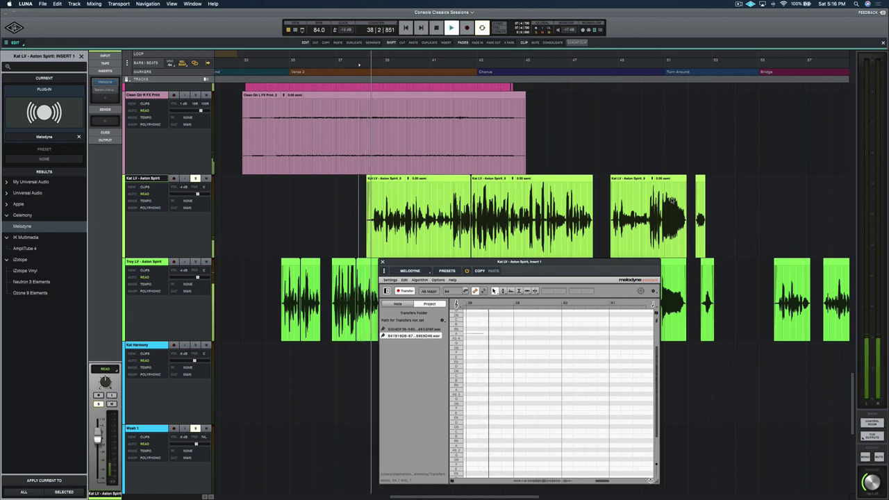